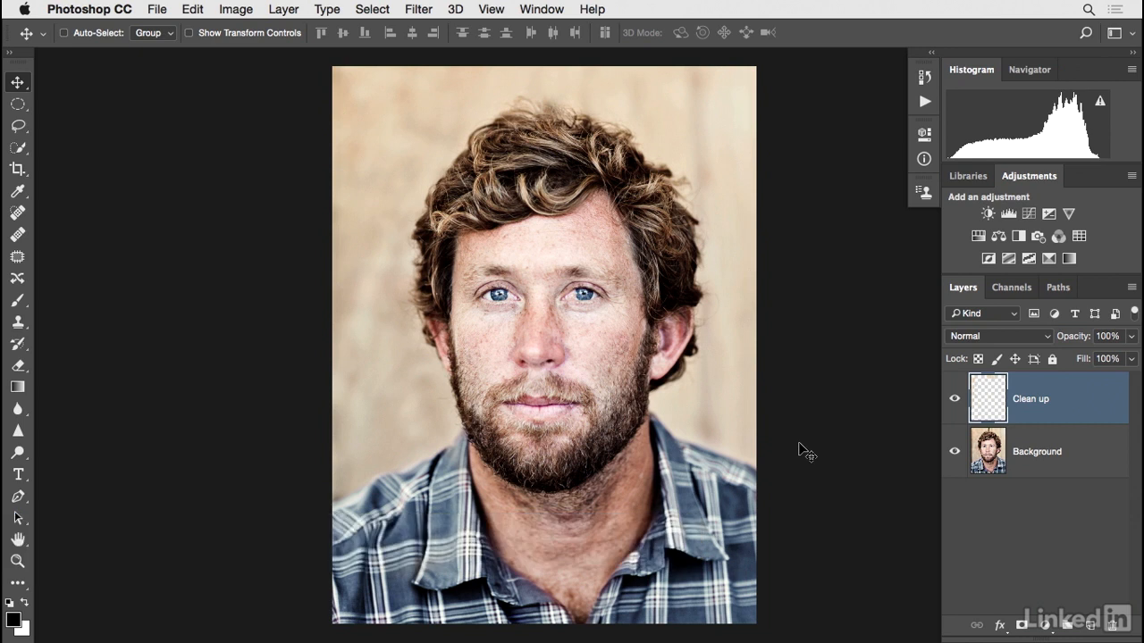
Zoom in on the face and toggle the Clean up layer's visibility to inspect the portrait.
key(super+plus)
drag(786, 347, 774, 452)
click(955, 400)
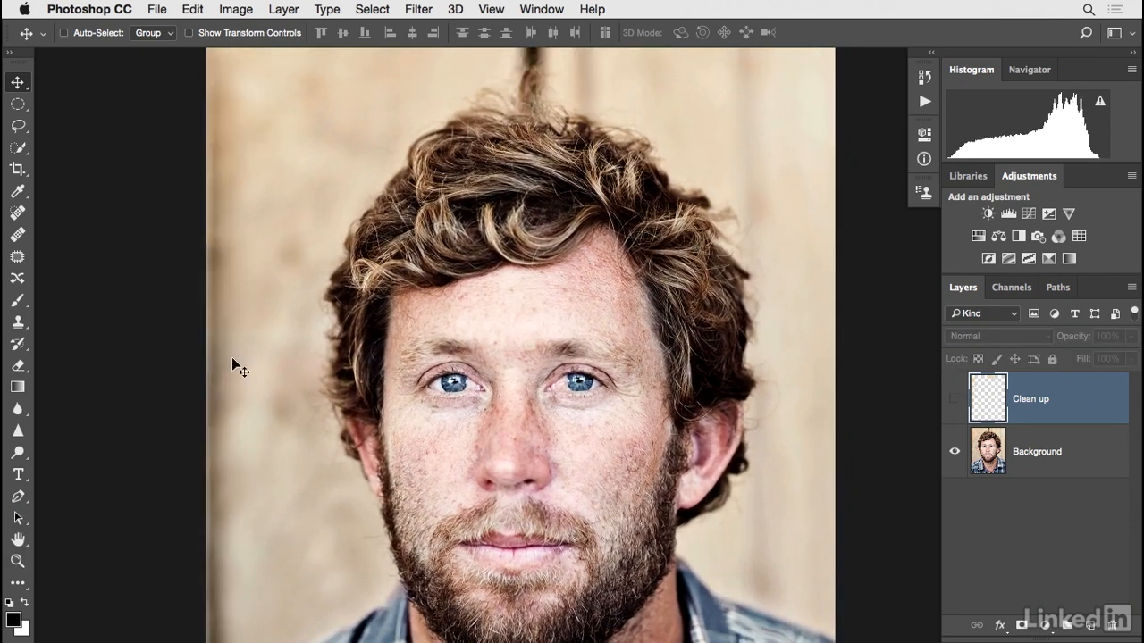
click(954, 400)
scroll(766, 340, down, 5)
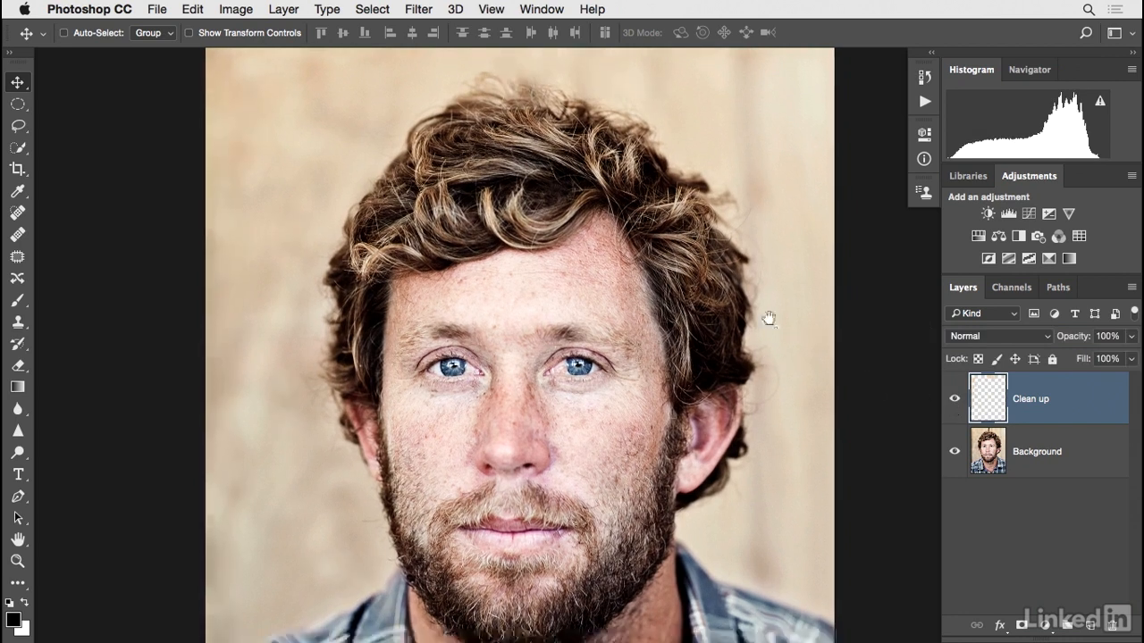
key(super+plus)
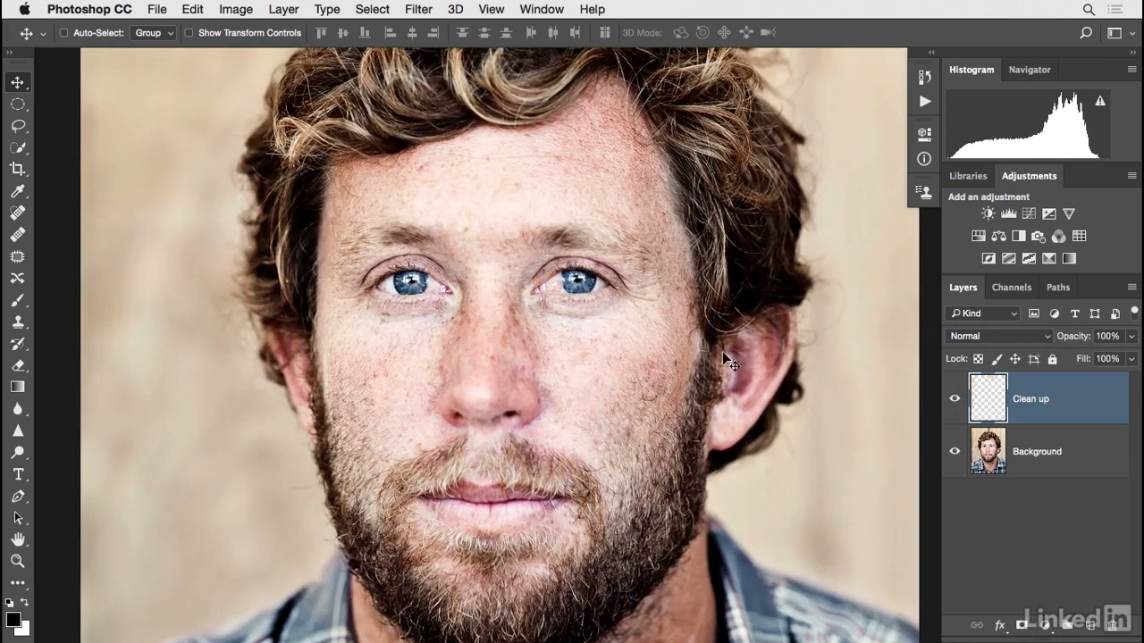
scroll(699, 335, down, 3)
key(super+plus)
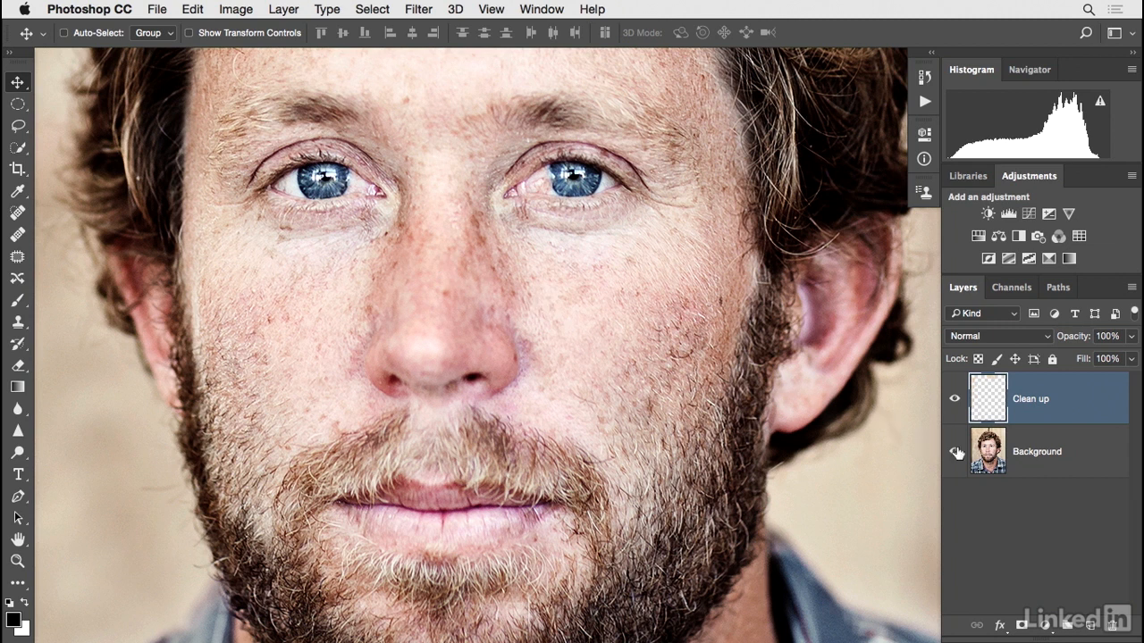
On the Background layer, lasso around the subject's right eye and copy the selection to a new layer.
click(983, 461)
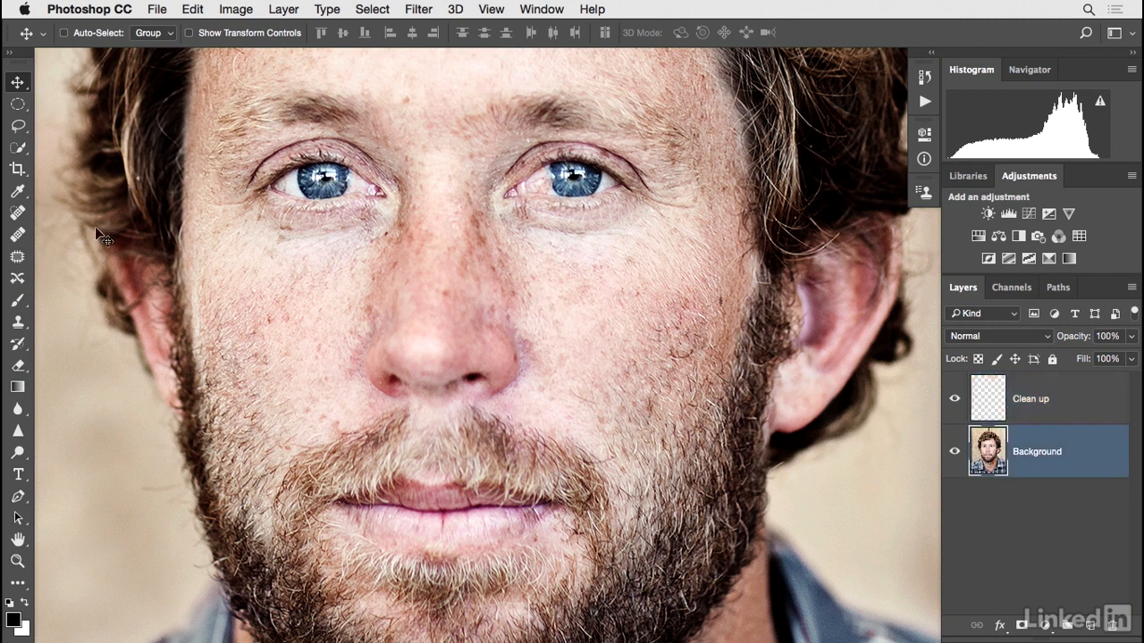
click(19, 127)
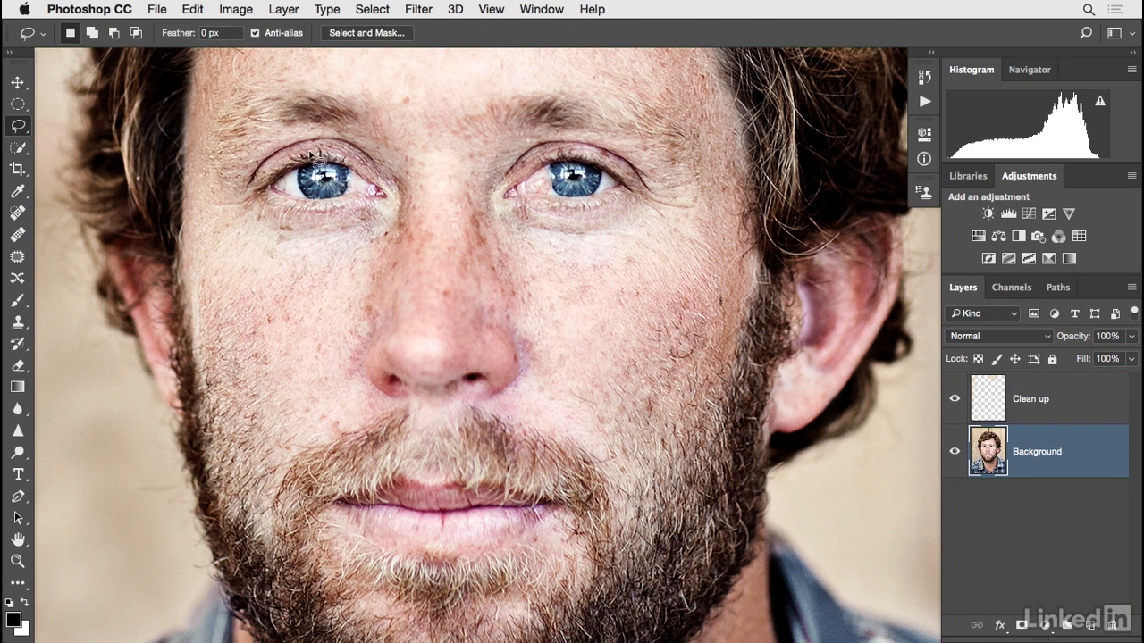
mouse_move(320, 150)
mouse_down()
mouse_move(318, 217)
mouse_move(299, 215)
mouse_move(280, 193)
mouse_move(282, 162)
mouse_move(325, 154)
mouse_up()
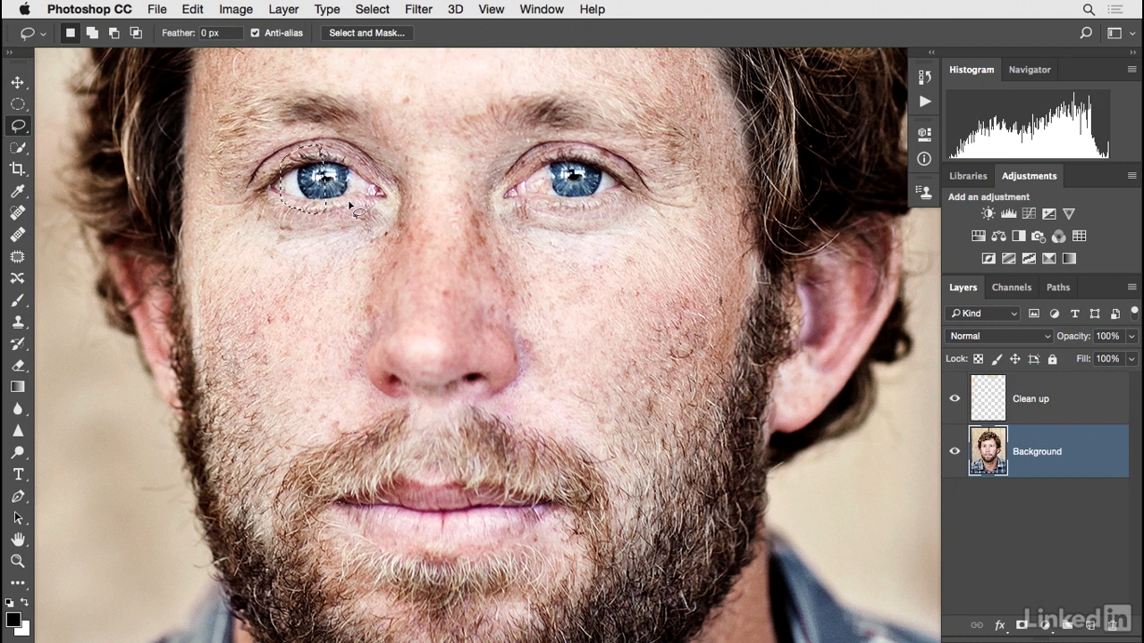
key(ctrl+j)
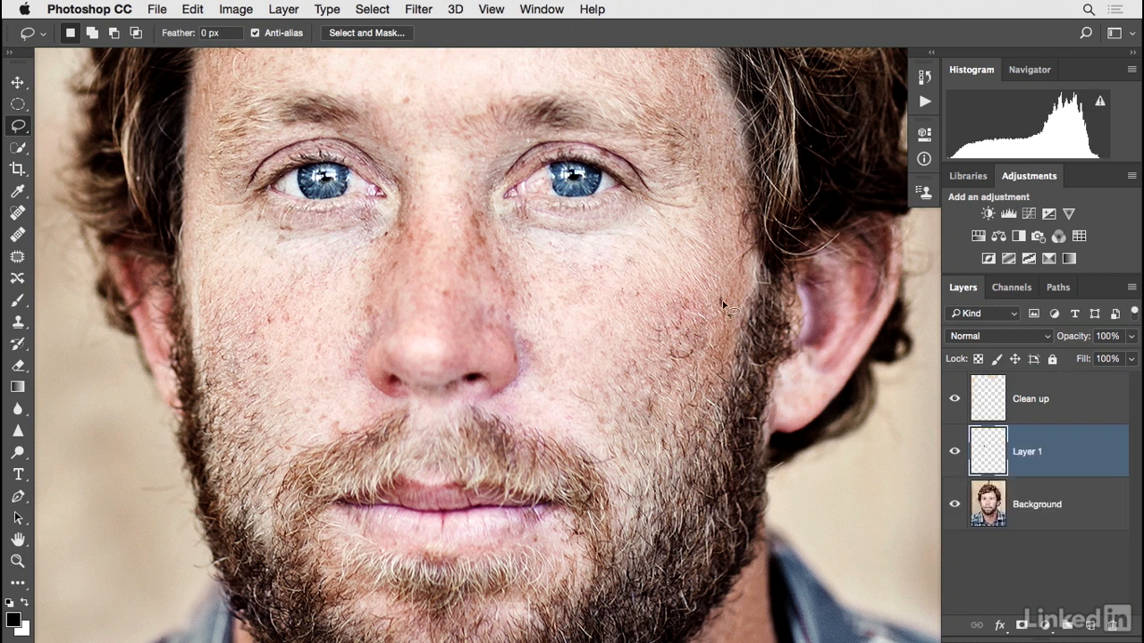
Rename the copied layer Eye and briefly hide the Background to preview the isolated eye.
double_click(1027, 453)
text(Eye)
key(Return)
click(954, 504)
click(954, 451)
click(954, 452)
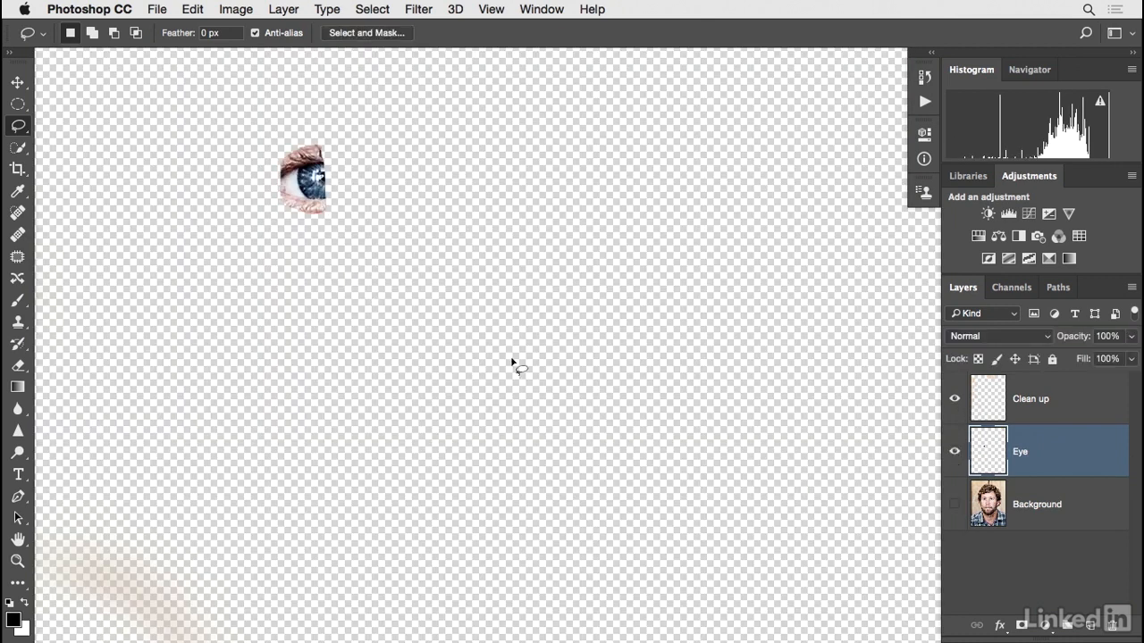
click(954, 504)
Move the copied eye over the other eye and nudge it down to line up.
key(v)
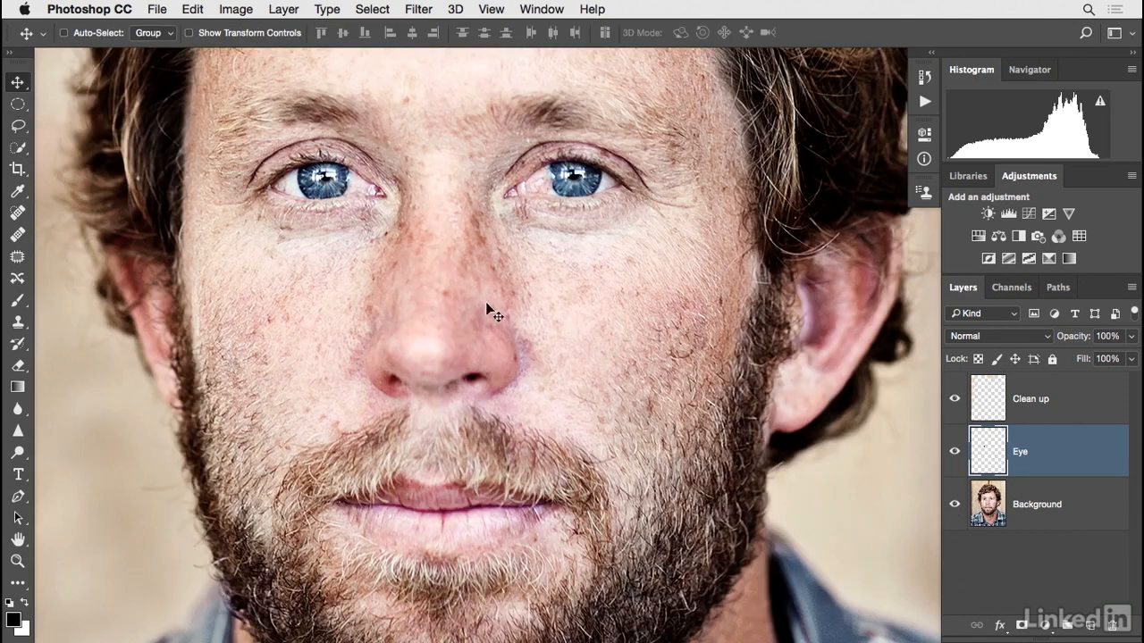
drag(327, 204, 581, 393)
super+click(570, 286)
mouse_move(554, 217)
mouse_down()
mouse_move(522, 204)
mouse_move(560, 224)
mouse_up()
key(Down)
key(Down)
key(Down)
key(Down)
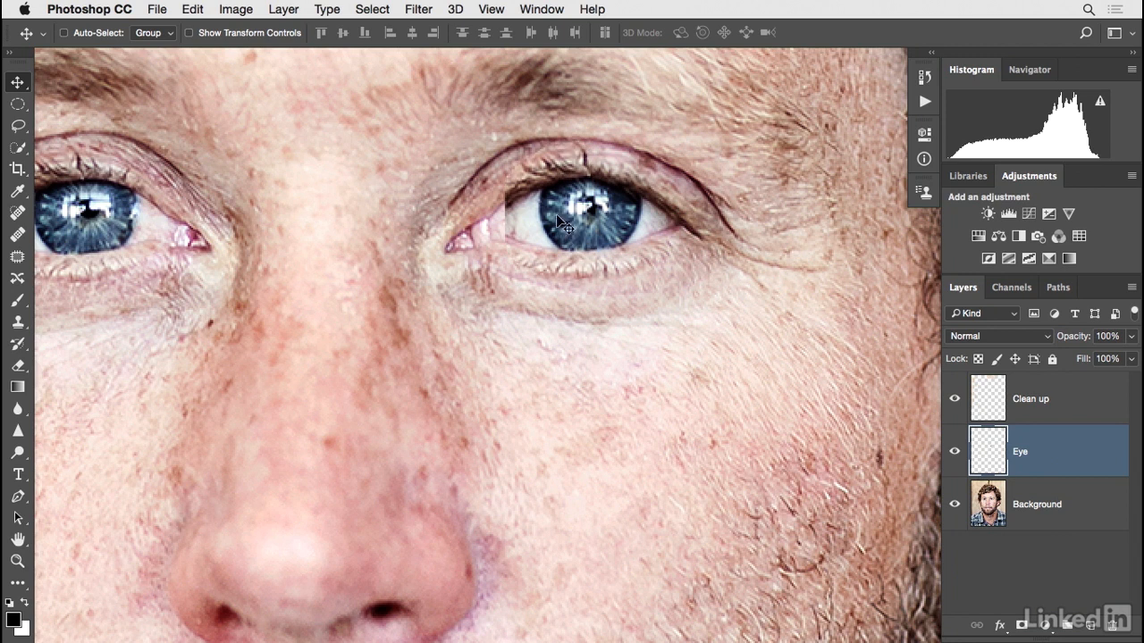
Add a layer mask to the Eye layer and invert it to black.
click(1021, 624)
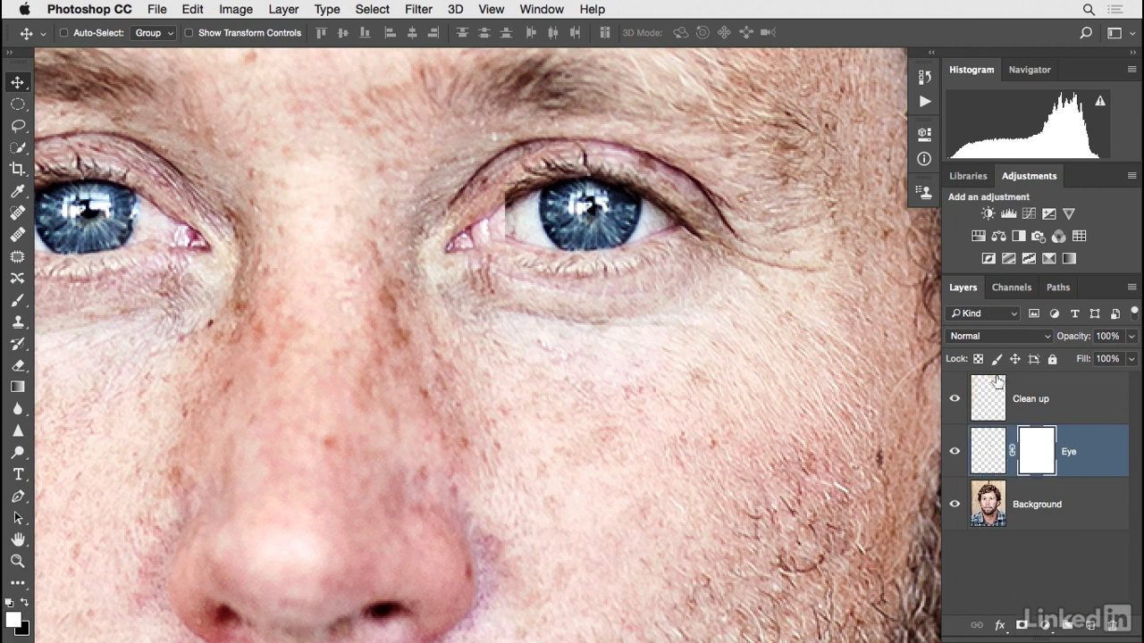
click(925, 135)
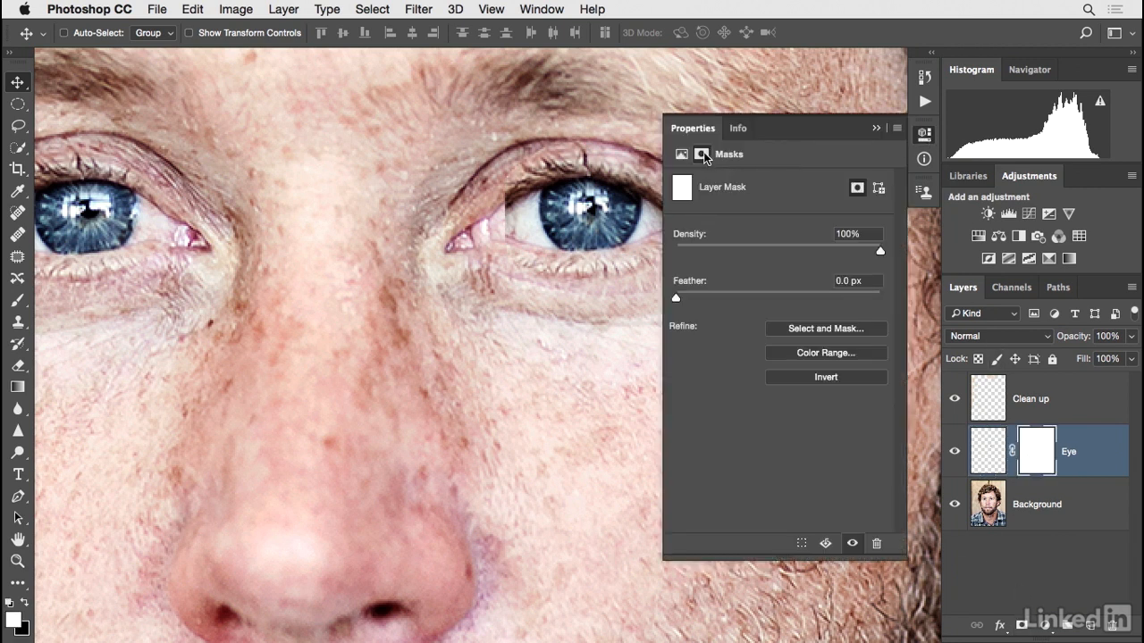
click(811, 379)
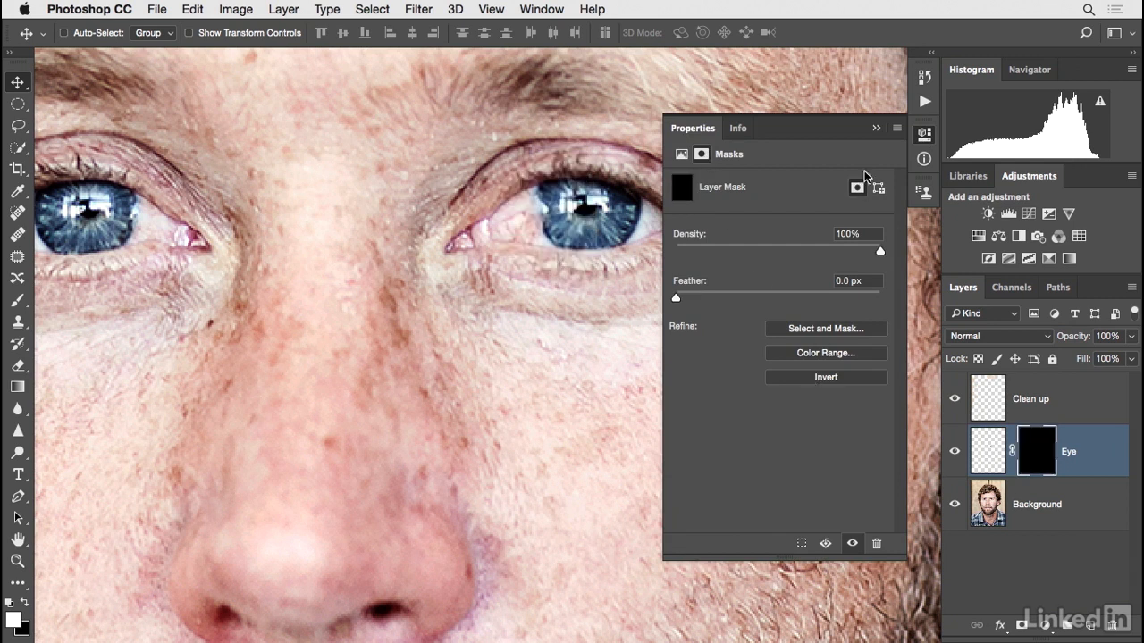
click(876, 129)
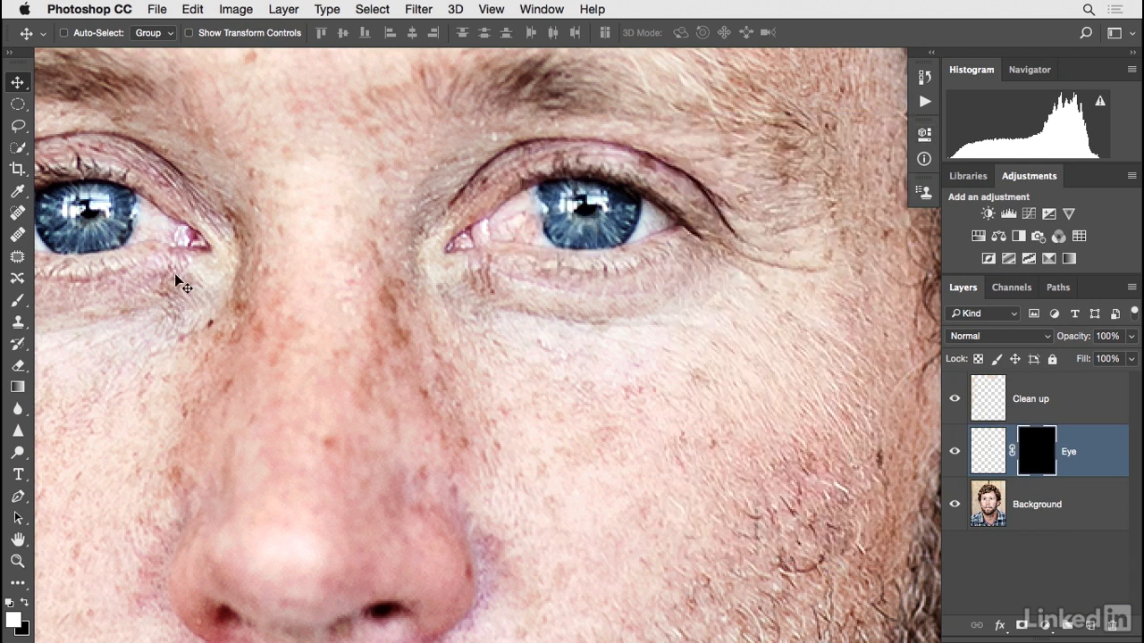
Choose the Brush tool with a 0% hardness brush and reduce its size to 8 px.
click(17, 301)
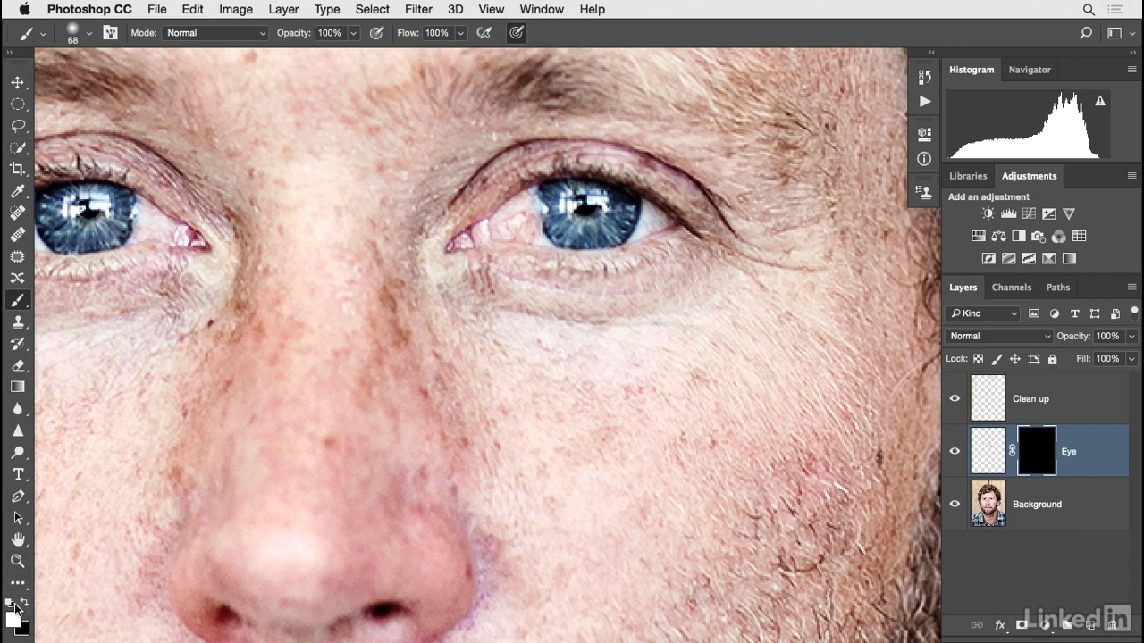
click(88, 33)
click(117, 85)
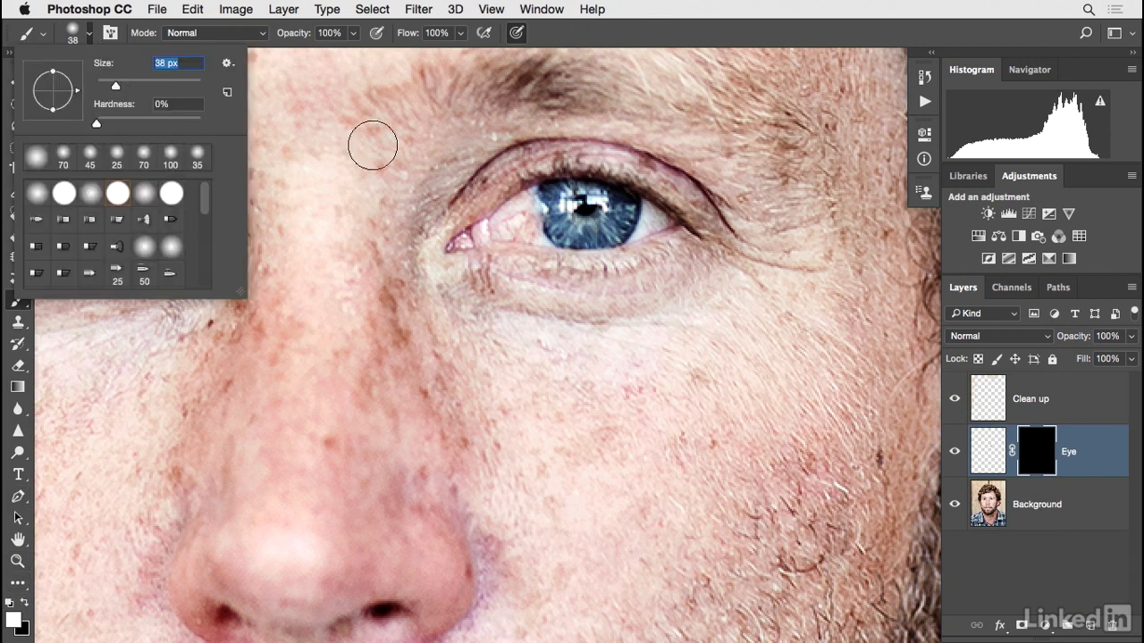
click(600, 38)
key(bracketleft)
key(bracketleft)
key(bracketleft)
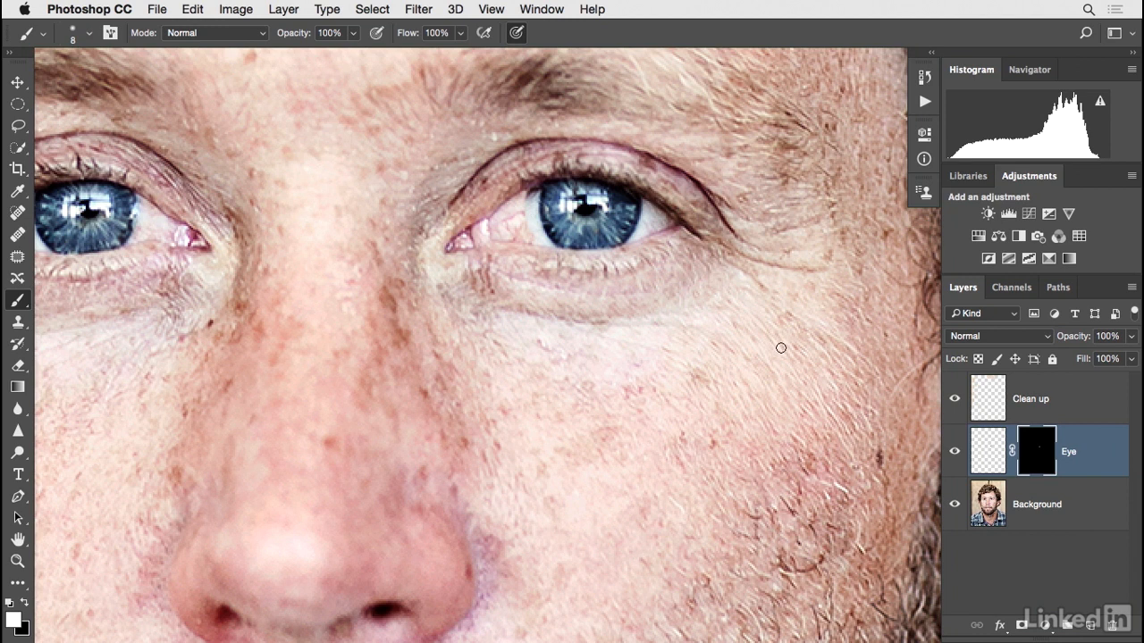
Unlink the mask from the Eye layer, target the layer pixels, and move the eye slightly down.
click(956, 456)
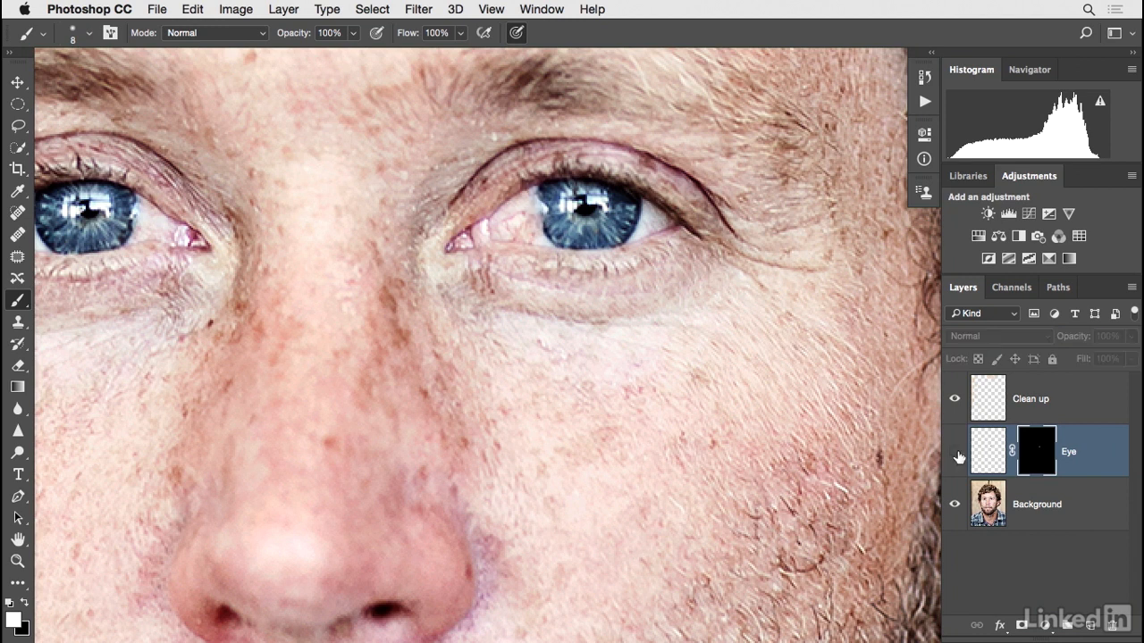
click(956, 456)
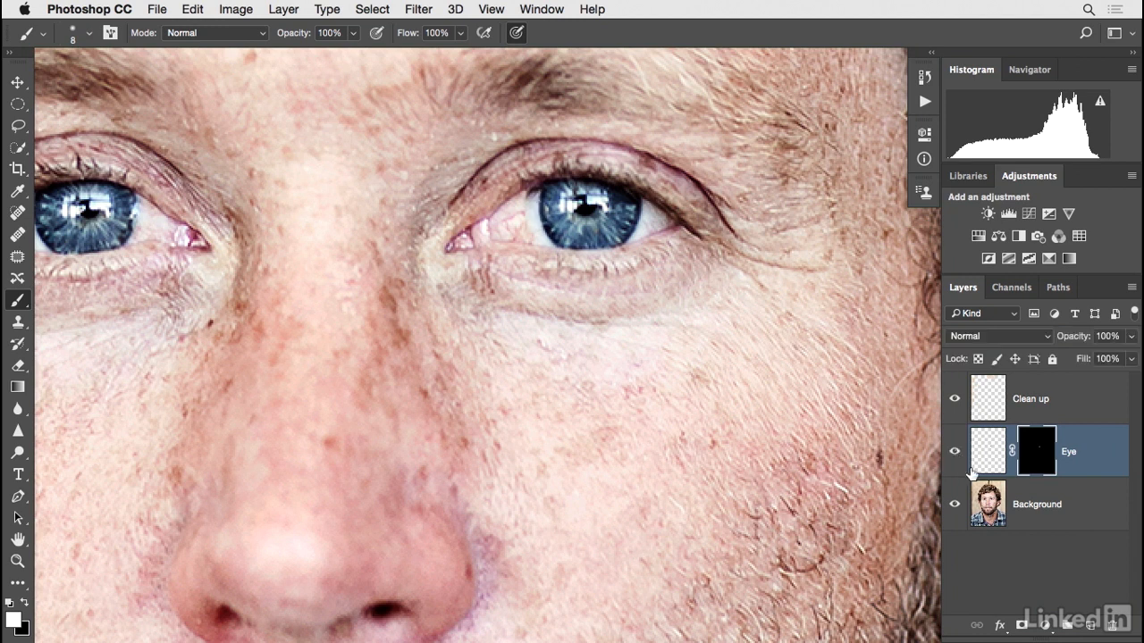
click(1012, 457)
click(987, 458)
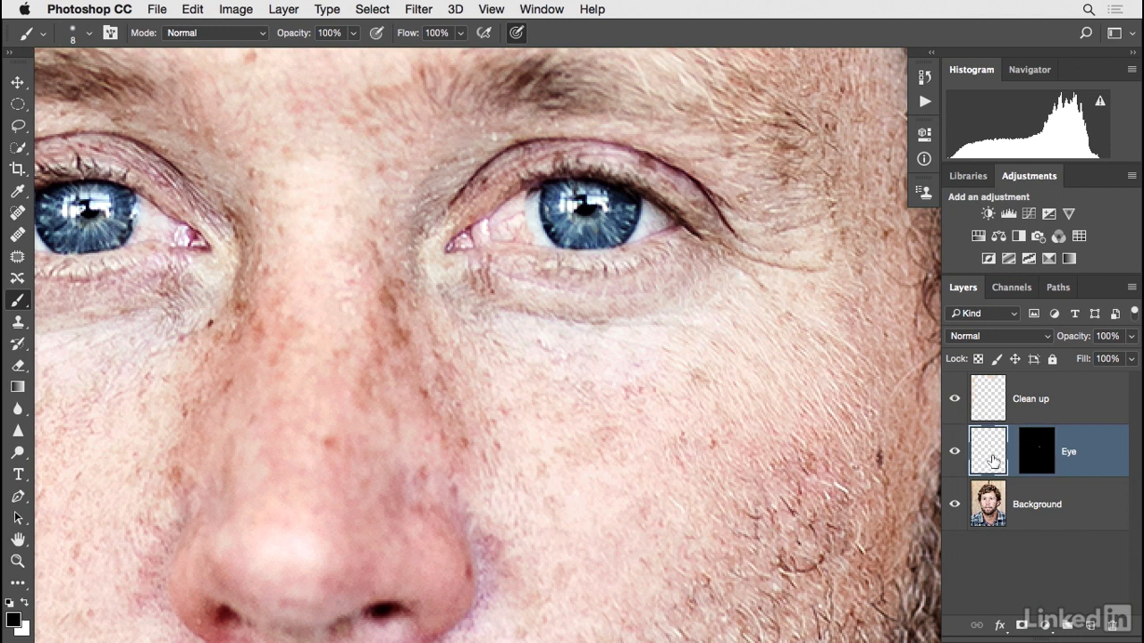
click(17, 83)
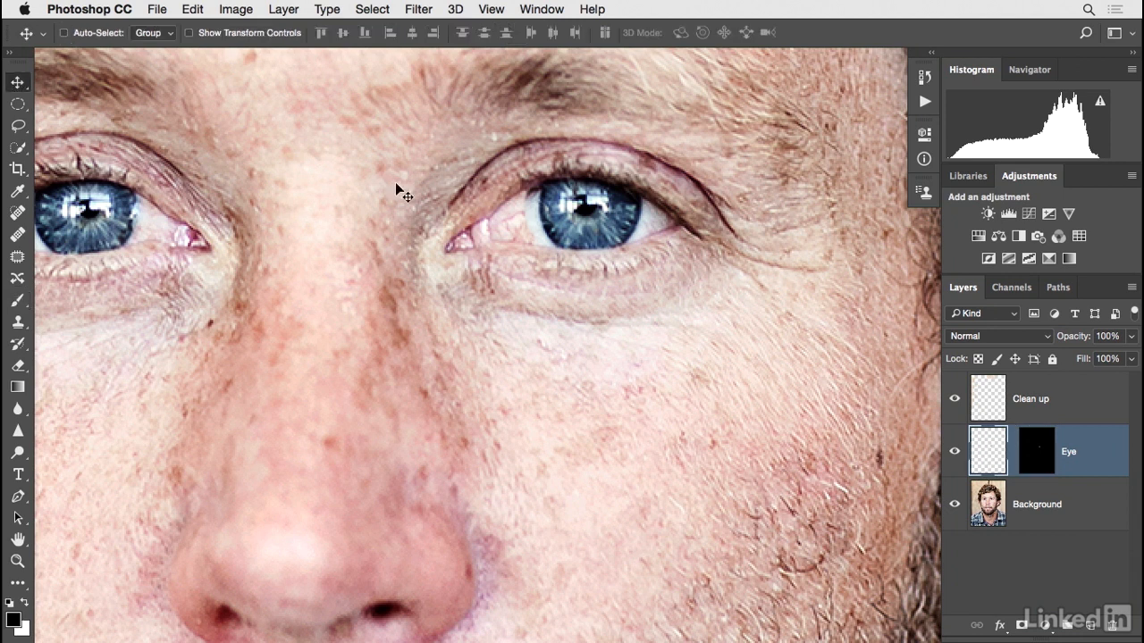
mouse_move(513, 198)
mouse_down()
mouse_move(508, 190)
mouse_move(522, 206)
mouse_move(477, 189)
mouse_move(531, 182)
mouse_move(478, 209)
mouse_move(513, 205)
mouse_up()
Toggle the Eye layer's visibility repeatedly to compare the copied eye with the original.
click(955, 453)
click(955, 453)
click(955, 453)
click(955, 453)
click(955, 453)
click(955, 453)
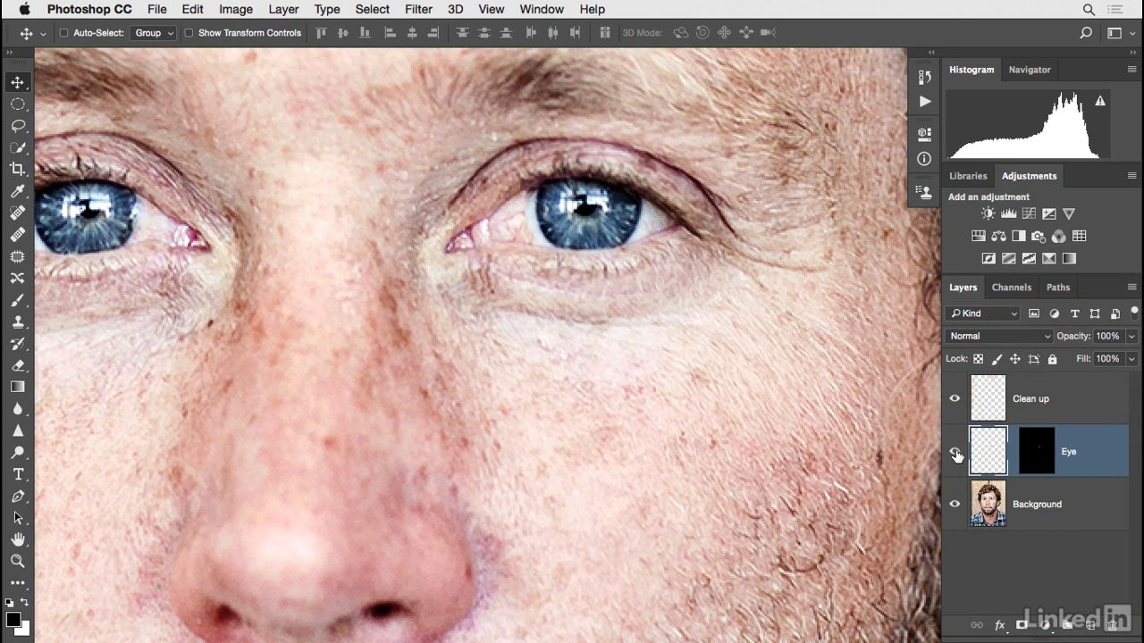
click(955, 453)
click(956, 454)
click(955, 453)
click(955, 453)
click(955, 453)
click(956, 453)
click(956, 453)
click(955, 453)
click(955, 453)
Free-transform the Eye layer, pulling its top corners to tilt the eye into place, and commit.
click(205, 12)
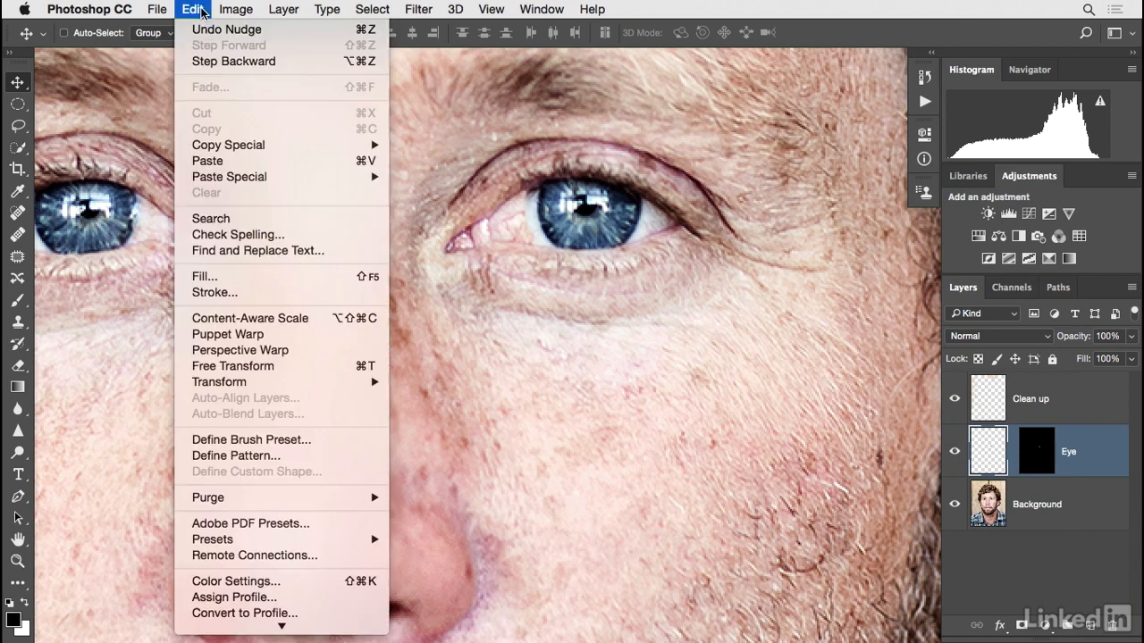
click(281, 370)
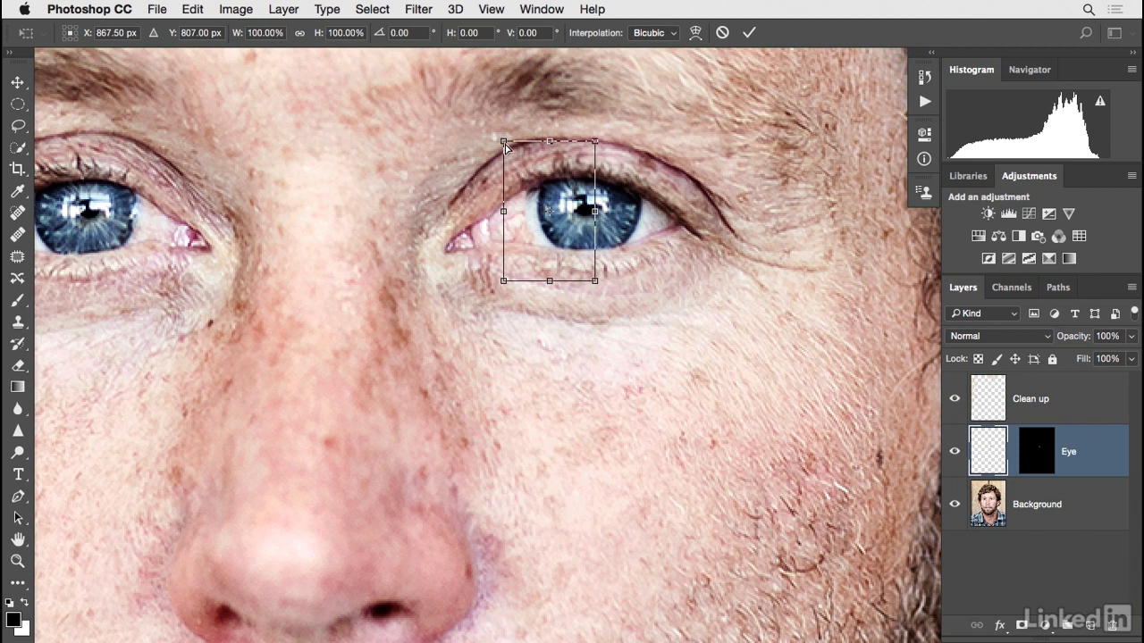
drag(504, 146, 490, 137)
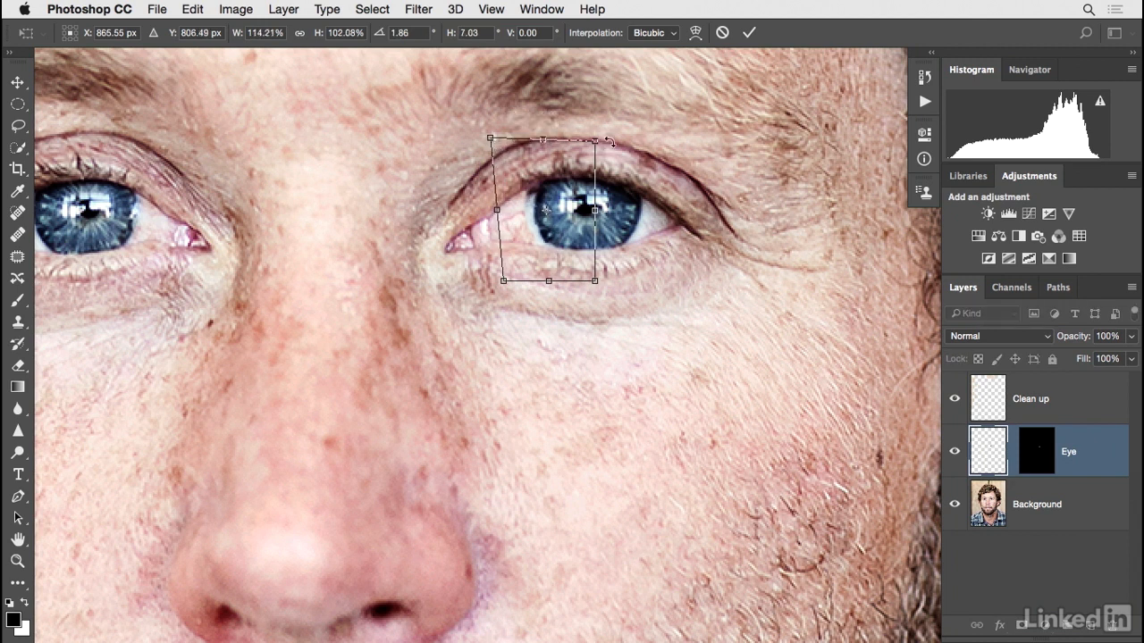
mouse_move(596, 146)
mouse_down()
mouse_move(566, 143)
mouse_move(657, 139)
mouse_move(587, 140)
mouse_up()
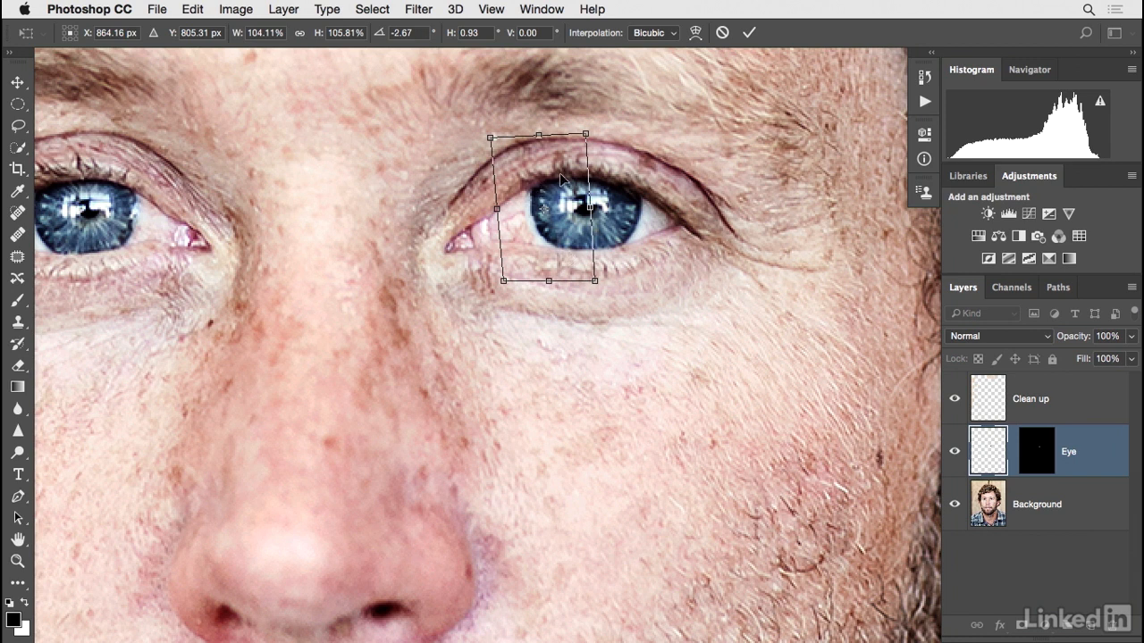
drag(587, 137, 591, 134)
key(Return)
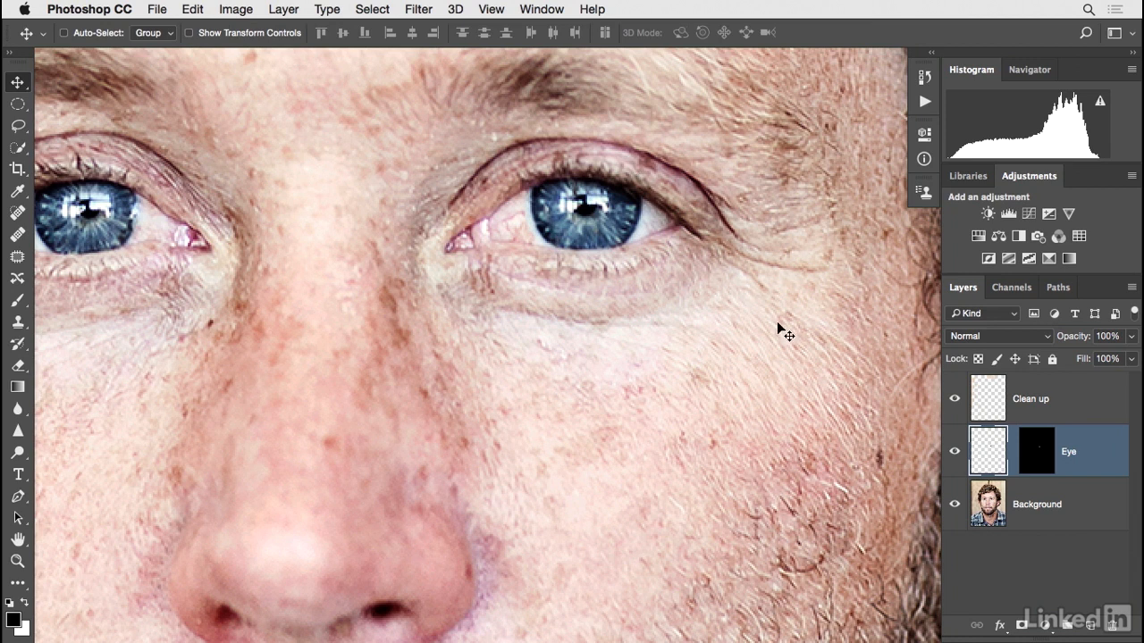
Target the Eye layer's mask and select the Brush tool with black as the foreground color.
click(954, 451)
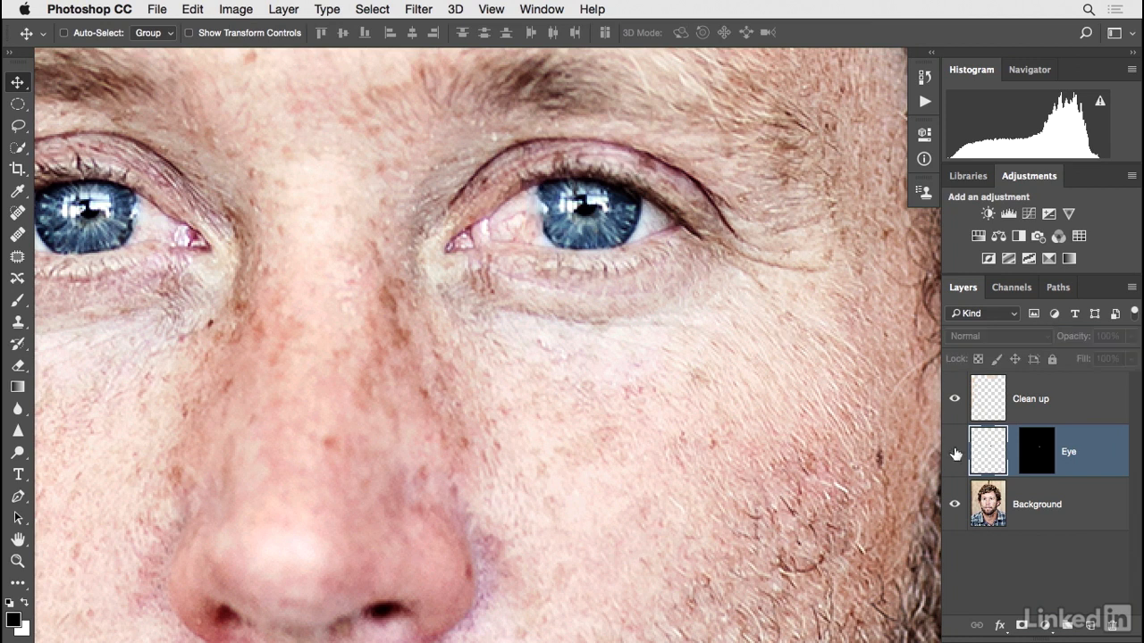
click(954, 452)
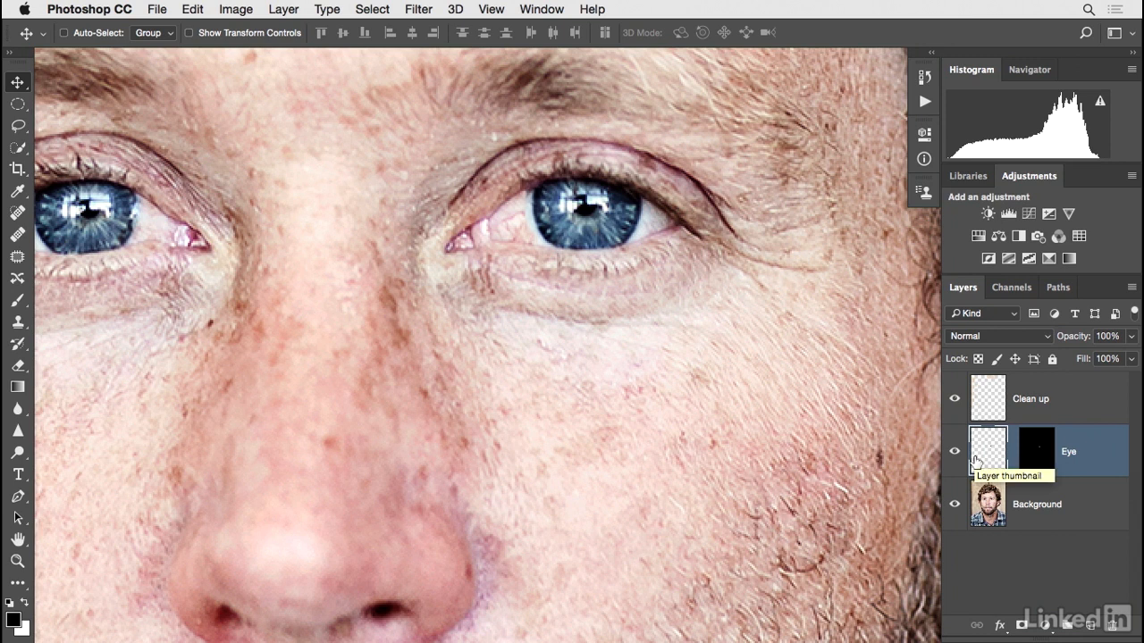
click(1026, 460)
key(x)
click(18, 300)
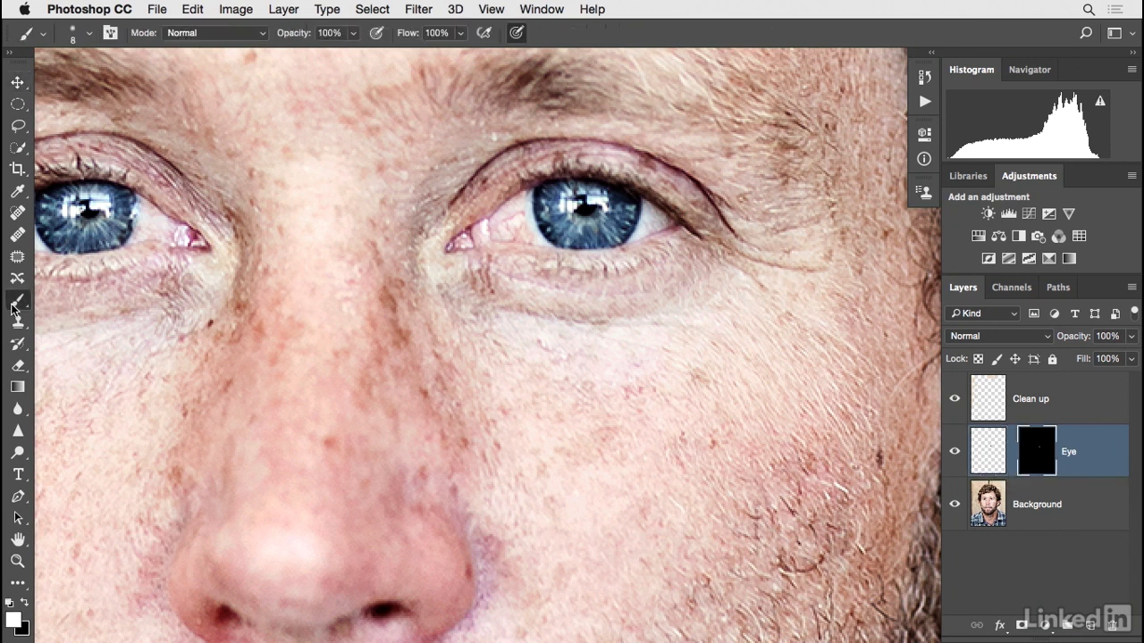
click(25, 604)
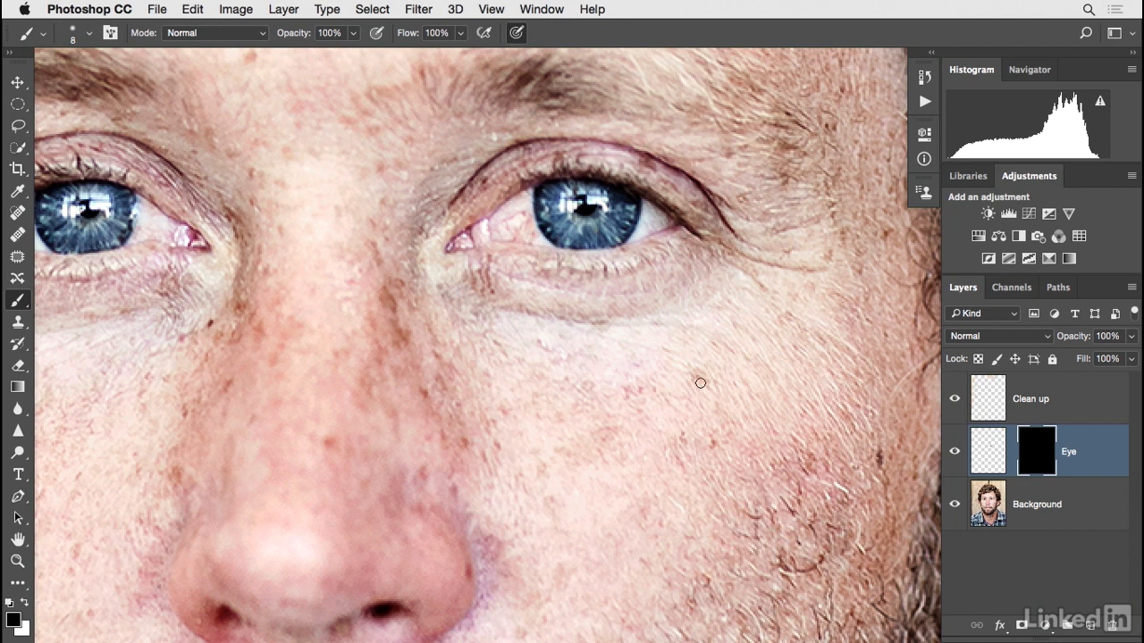
Toggle the Eye layer on and off, then free-transform it, nudging its top-left corner slightly, and commit.
click(954, 454)
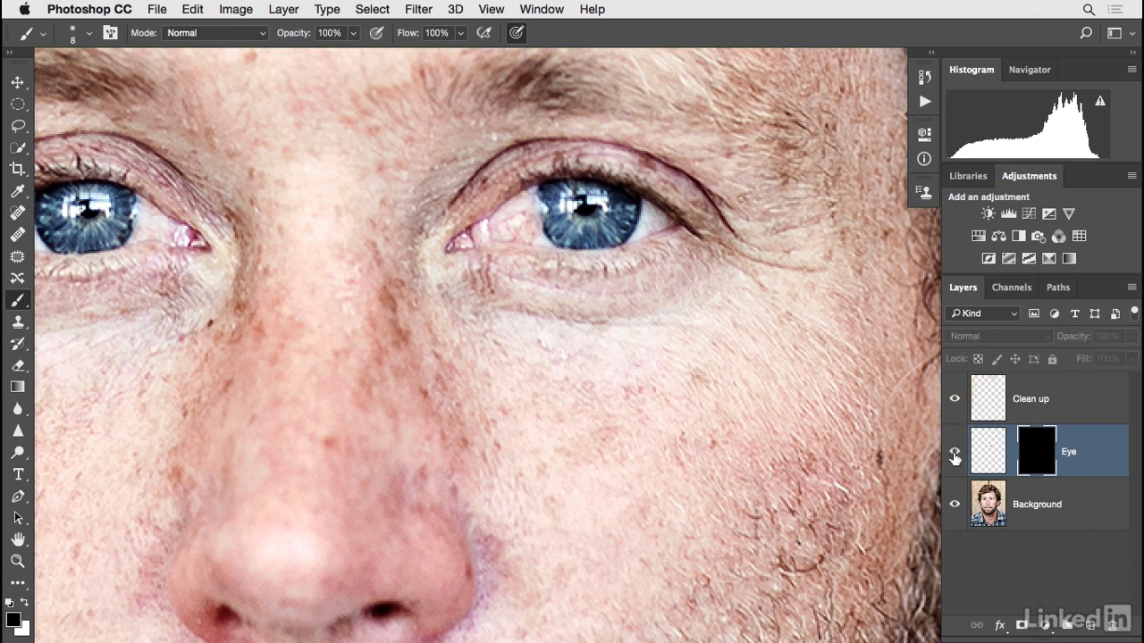
click(954, 455)
click(954, 458)
click(954, 457)
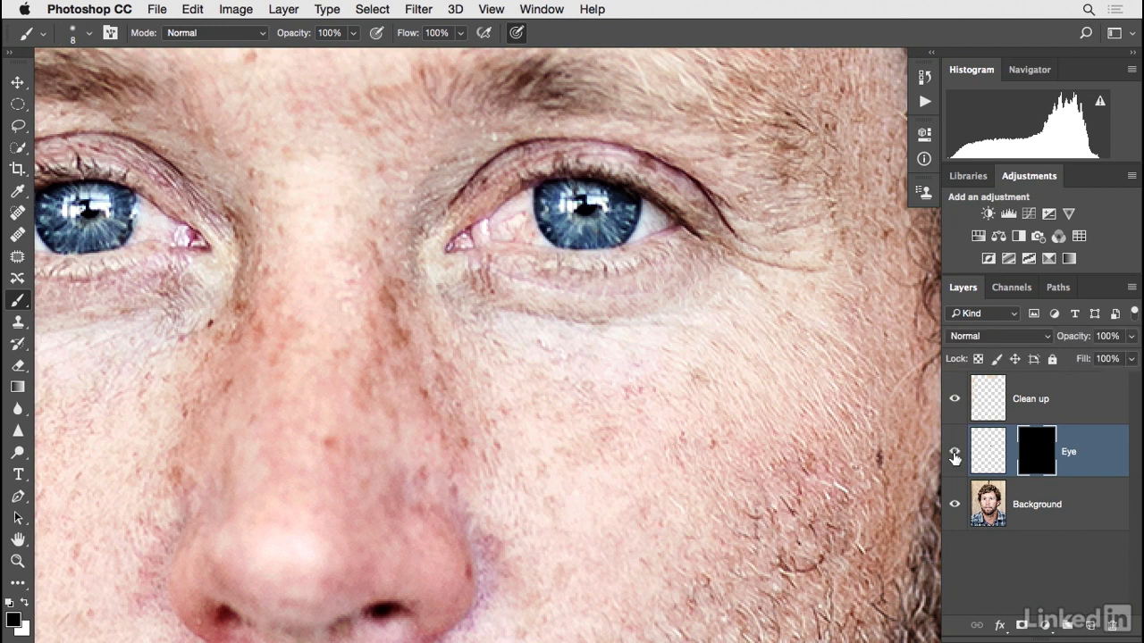
key(ctrl+t)
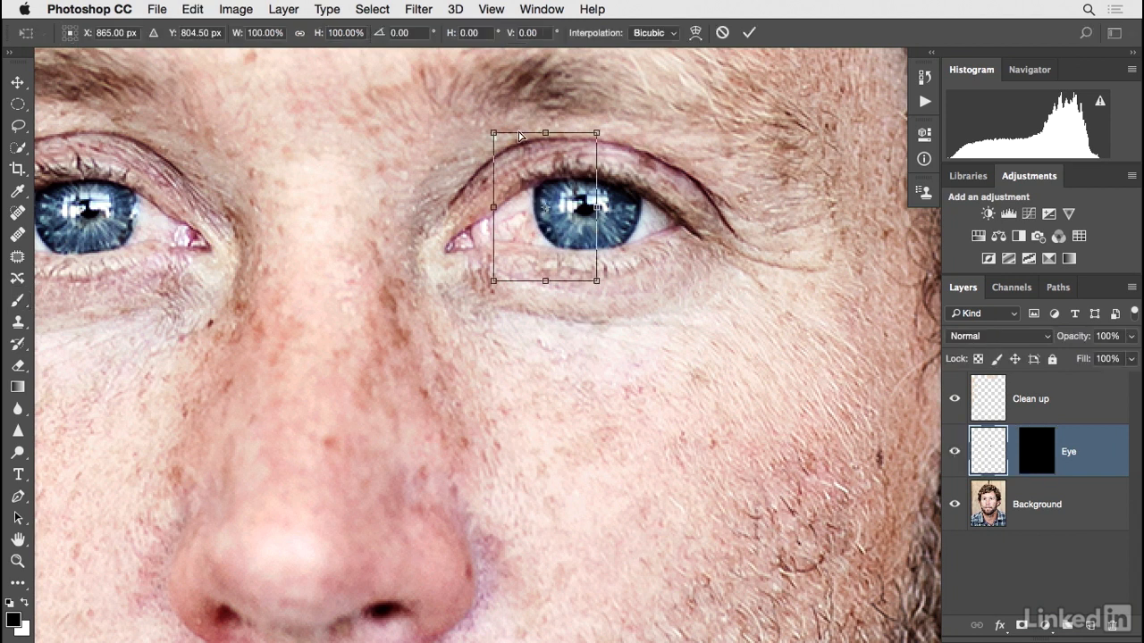
drag(496, 135, 497, 140)
key(Return)
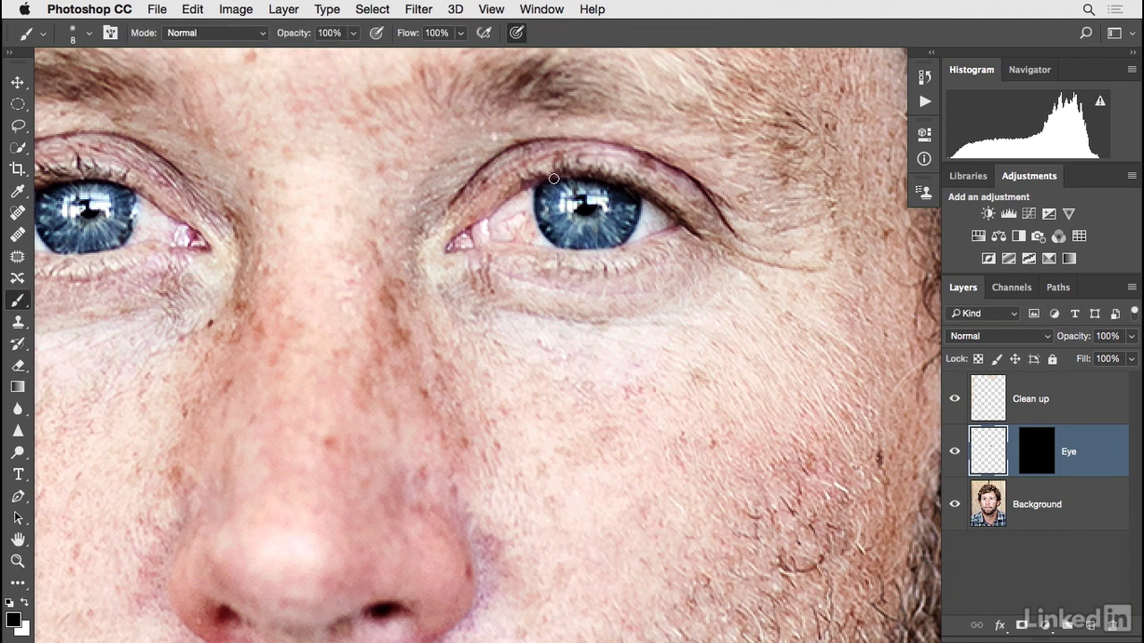
Lasso the inner part of the left-hand iris on the Background layer and copy it to a new layer.
drag(600, 272, 673, 301)
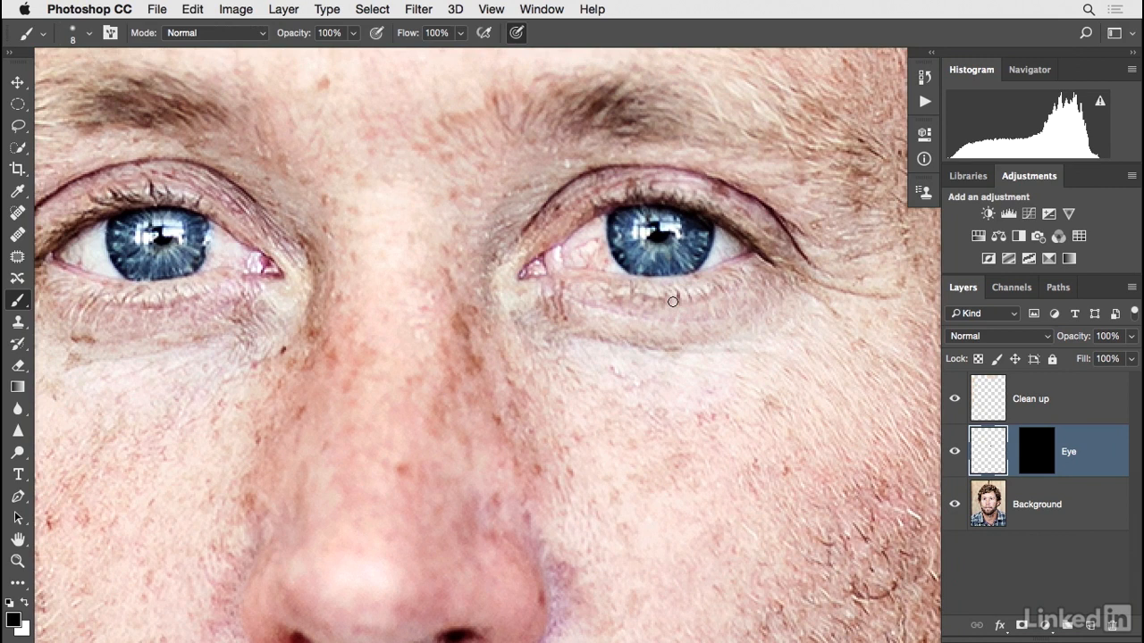
scroll(673, 301, left, 10)
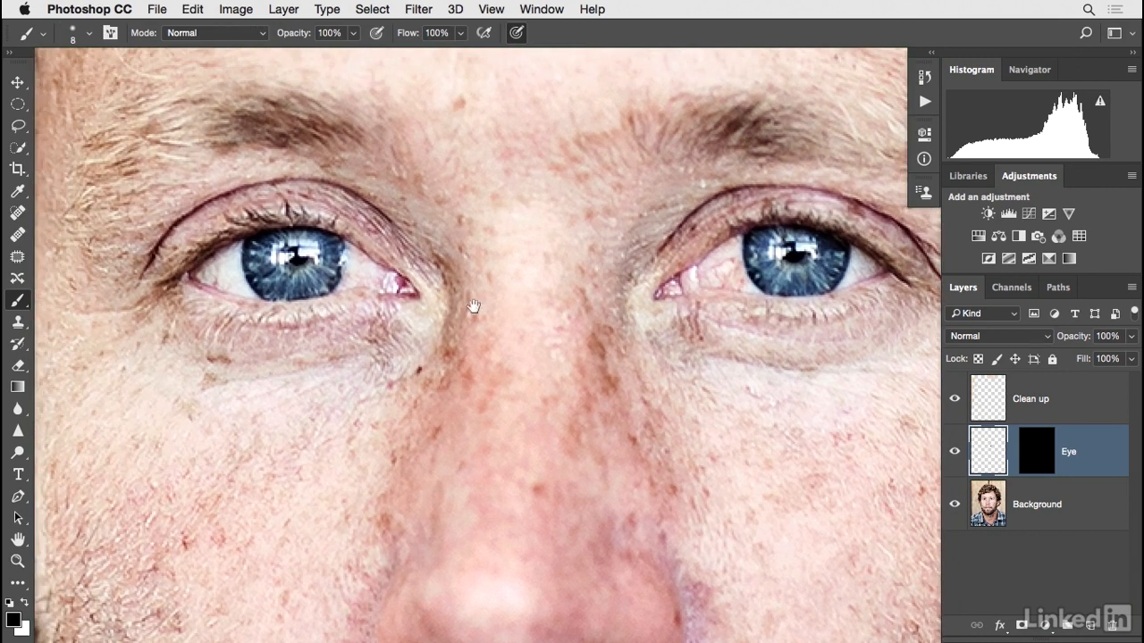
key(v)
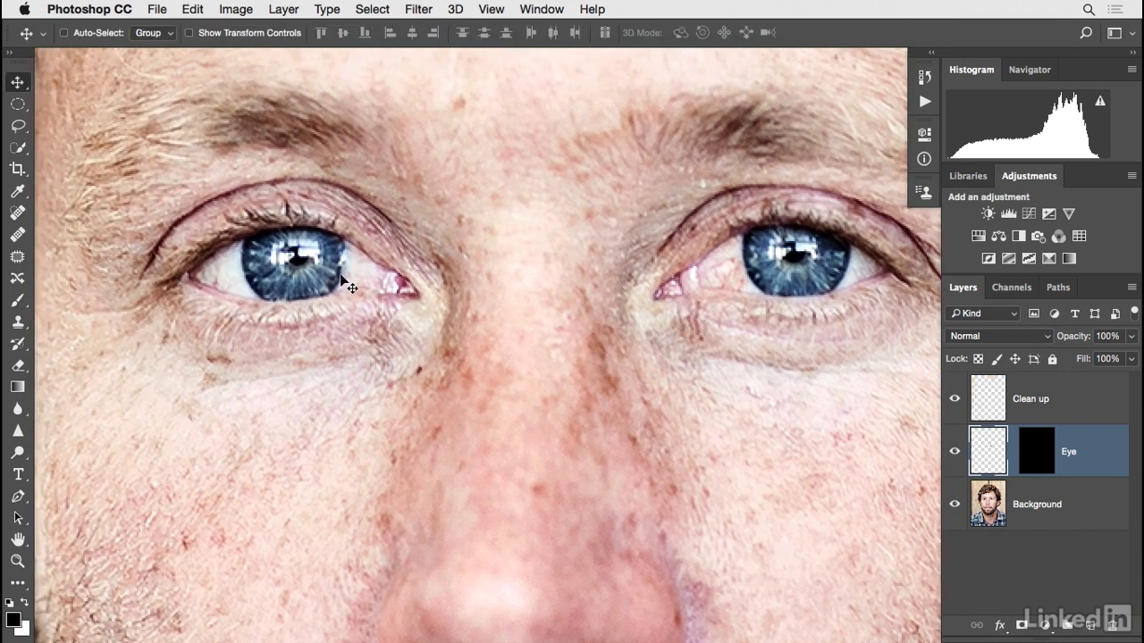
click(991, 511)
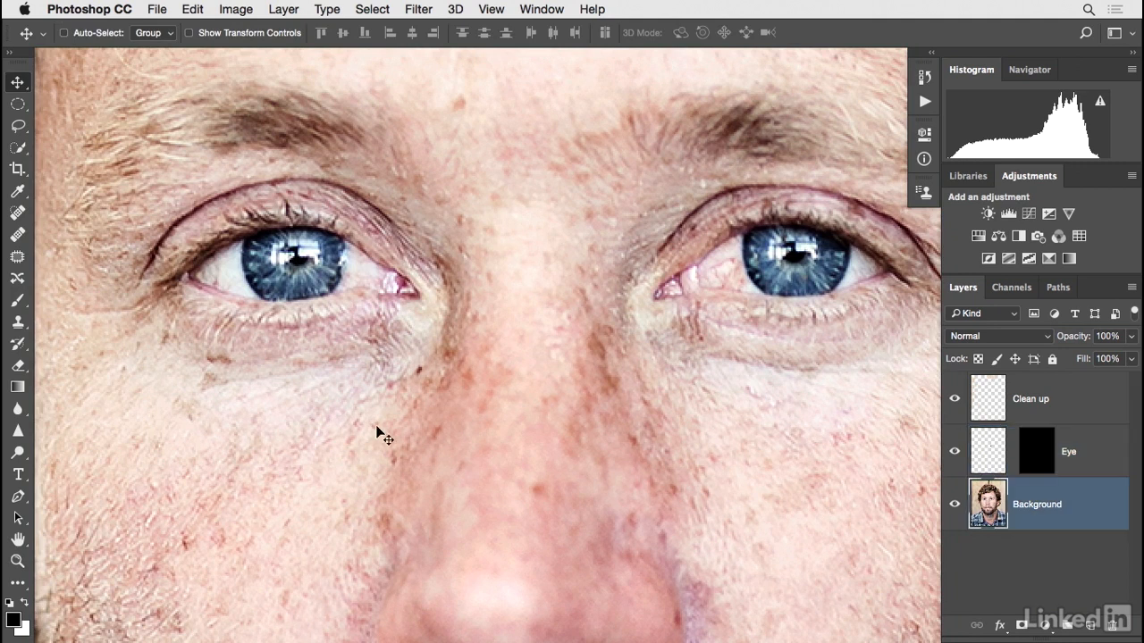
click(17, 126)
mouse_move(259, 221)
mouse_down()
mouse_move(277, 322)
mouse_move(242, 298)
mouse_move(233, 252)
mouse_move(259, 225)
mouse_up()
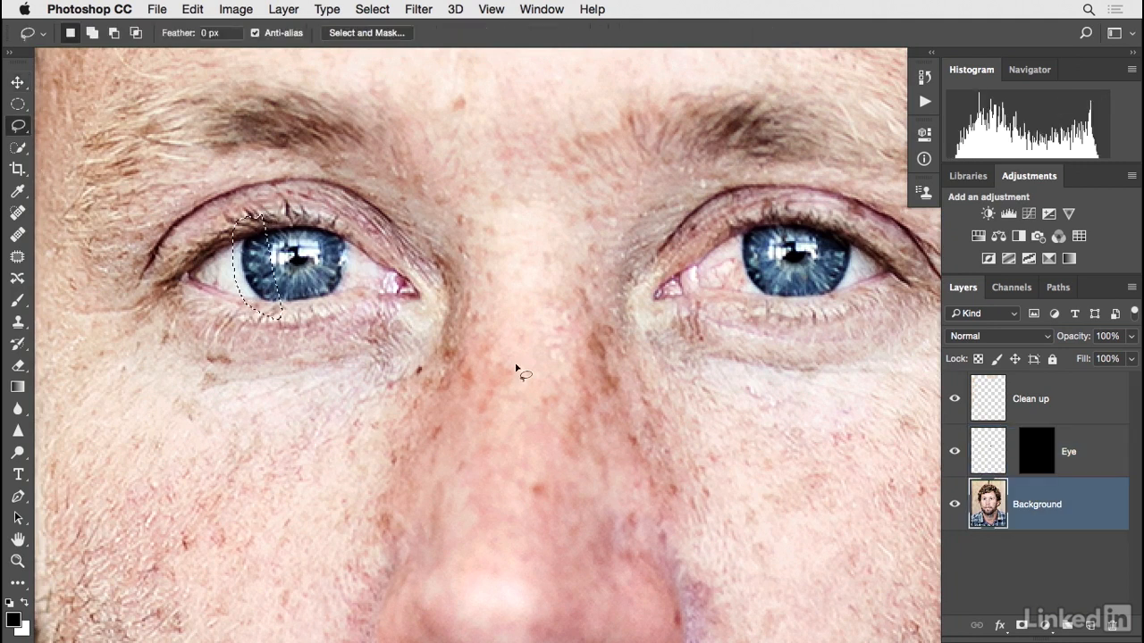
key(super+j)
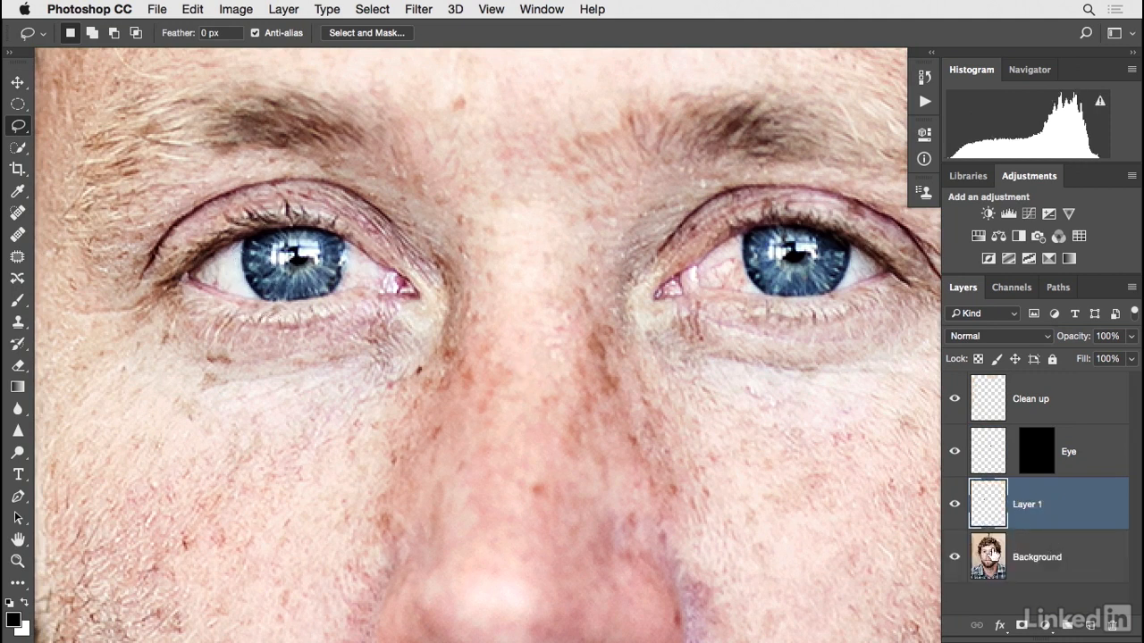
Rename the new layer Eye - 2 and move its iris piece to the right across the eye.
double_click(1018, 505)
text(Eye - 2)
key(Return)
click(18, 82)
drag(269, 263, 354, 262)
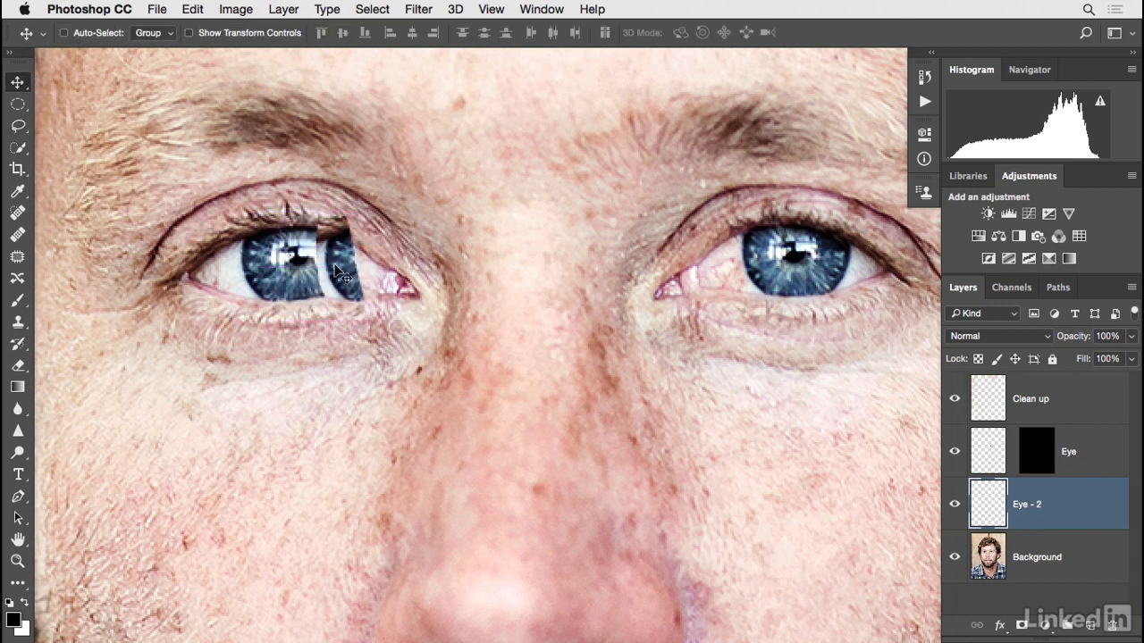
Free-transform Eye - 2, flip it horizontally, nudge it slightly left, and commit.
click(192, 10)
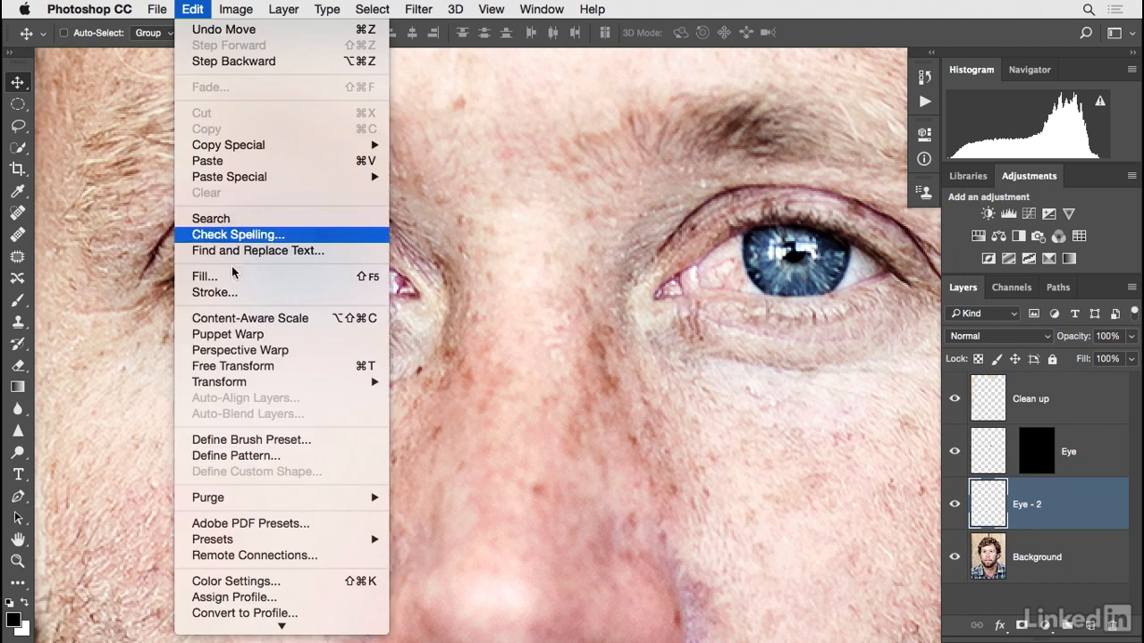
click(253, 367)
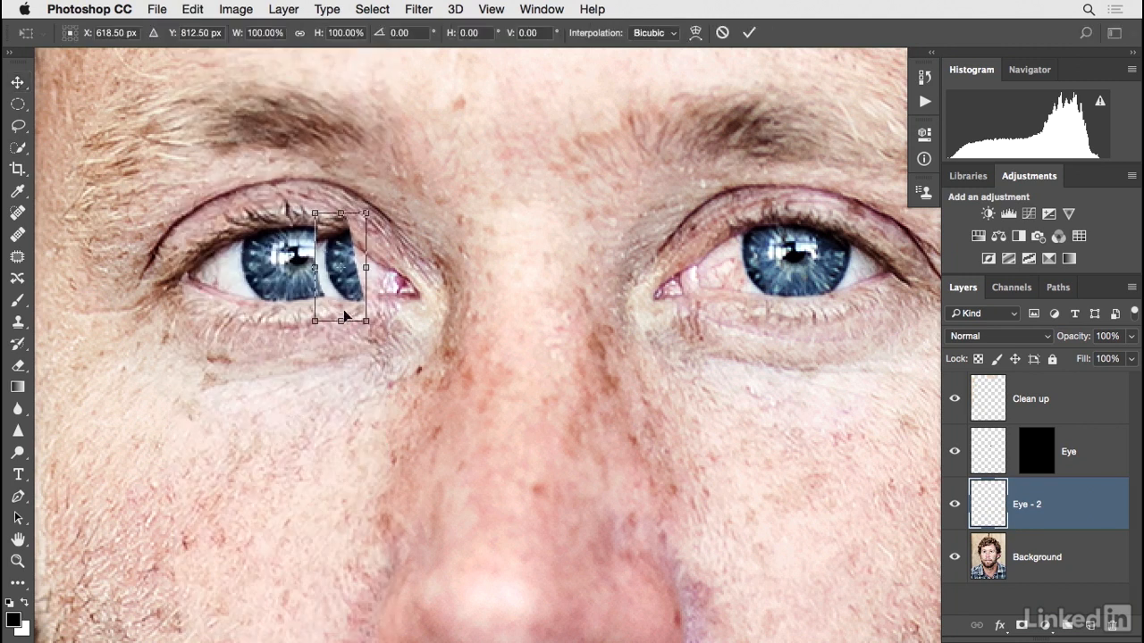
right_click(353, 291)
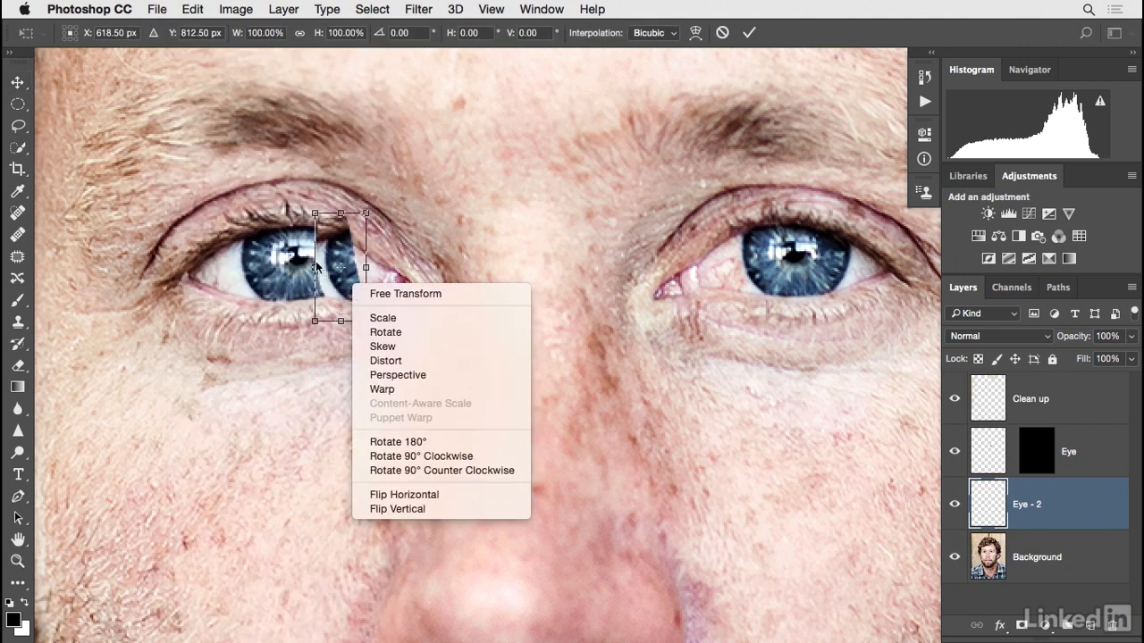
click(408, 498)
mouse_move(336, 286)
mouse_down()
mouse_move(295, 288)
mouse_move(334, 288)
mouse_up()
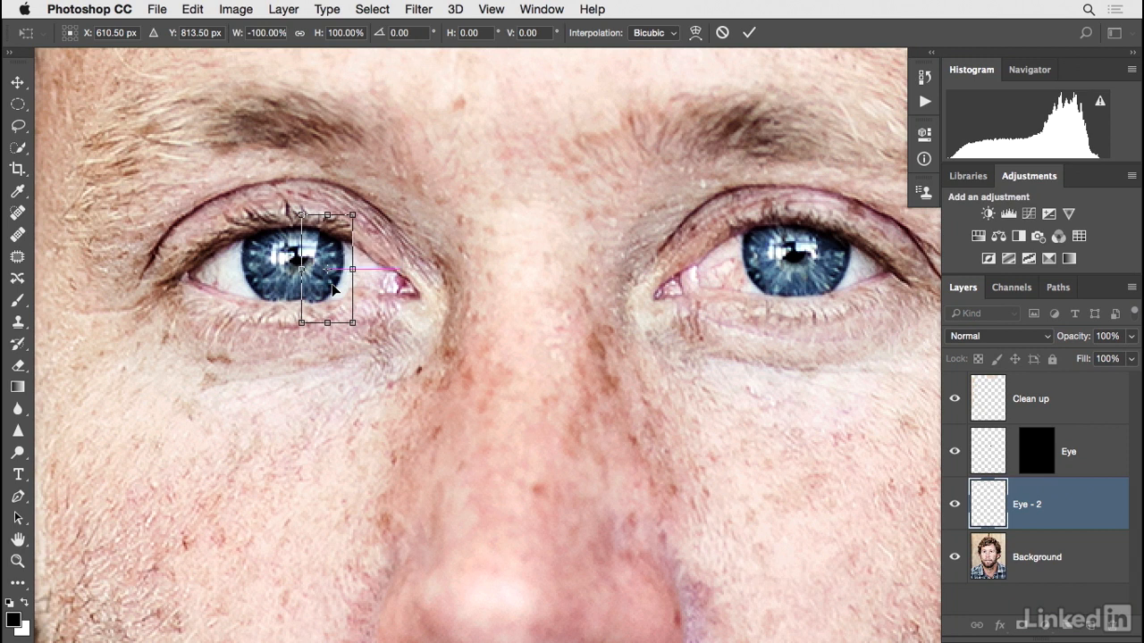
key(Return)
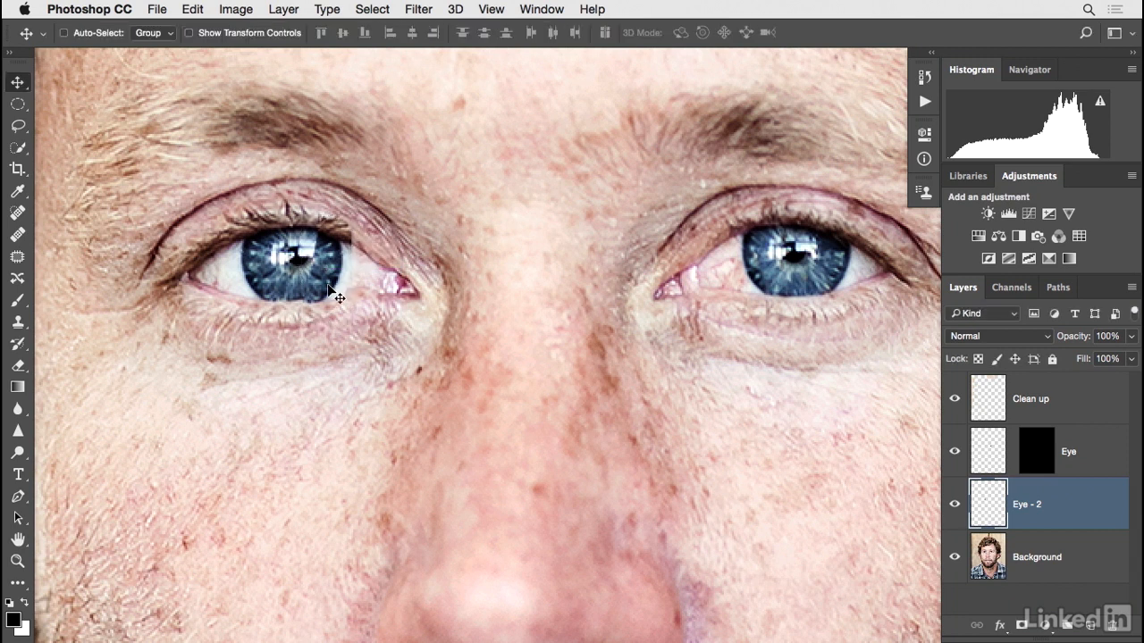
Add a layer mask to Eye - 2, invert it to black, and select the Brush with white foreground.
click(1021, 626)
click(924, 141)
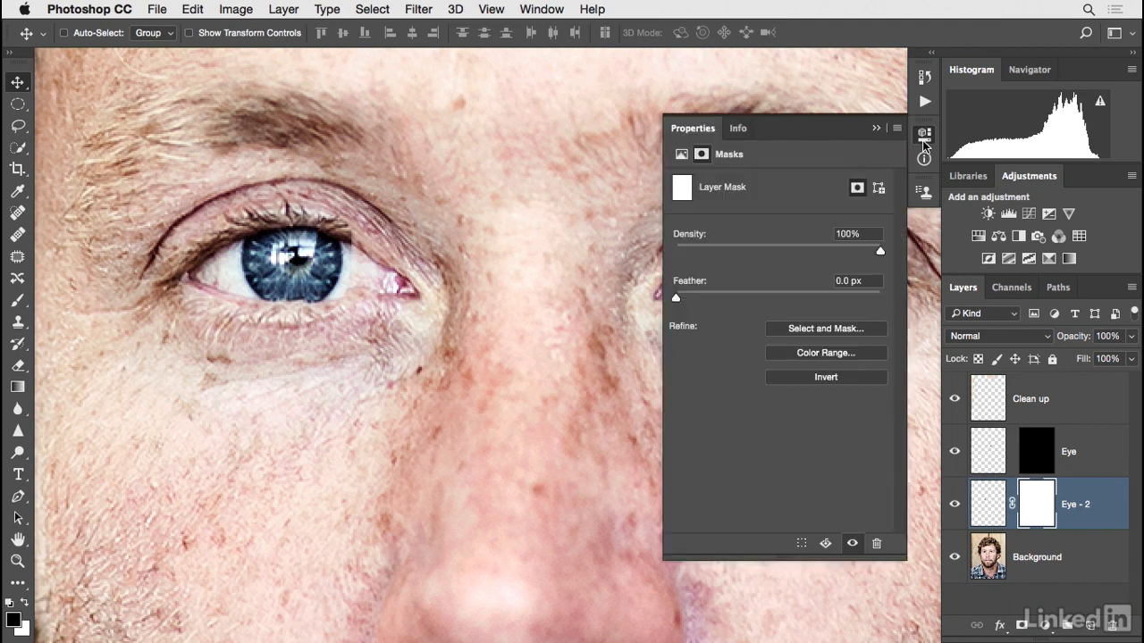
click(817, 379)
key(b)
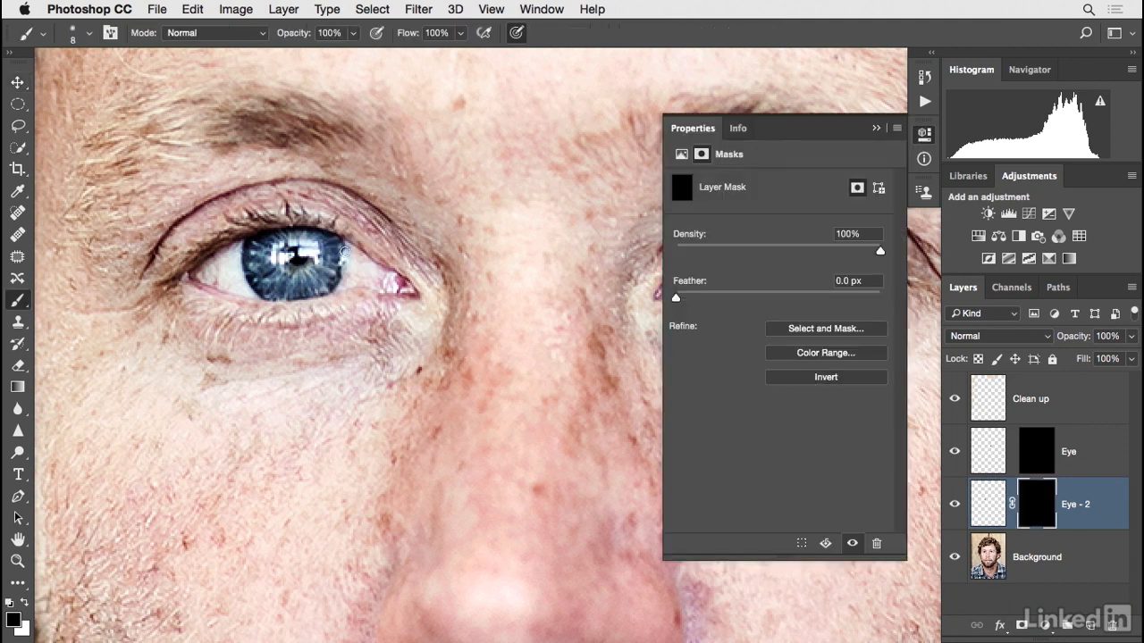
key(x)
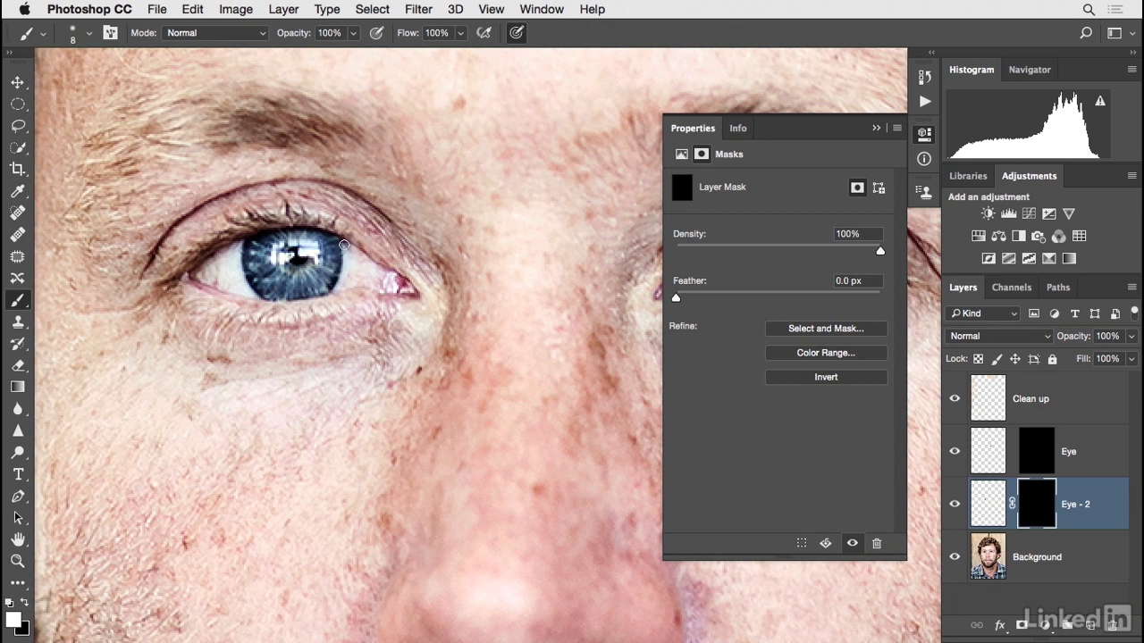
Unlink Eye - 2's mask, target the layer pixels, and nudge the copy two pixels right.
click(1011, 503)
click(988, 510)
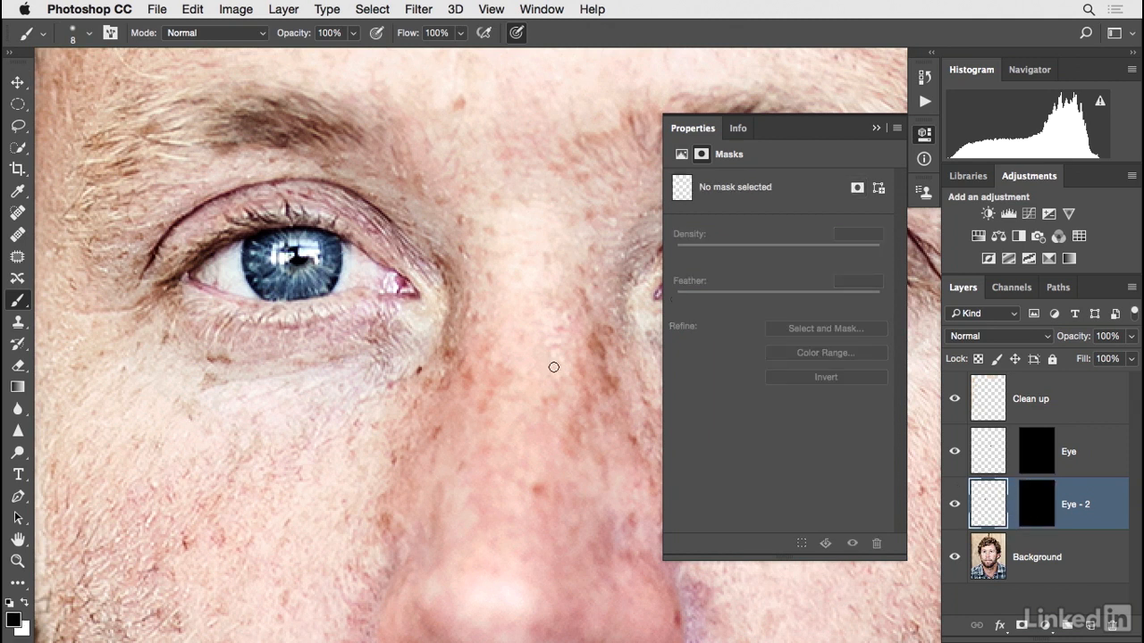
click(18, 82)
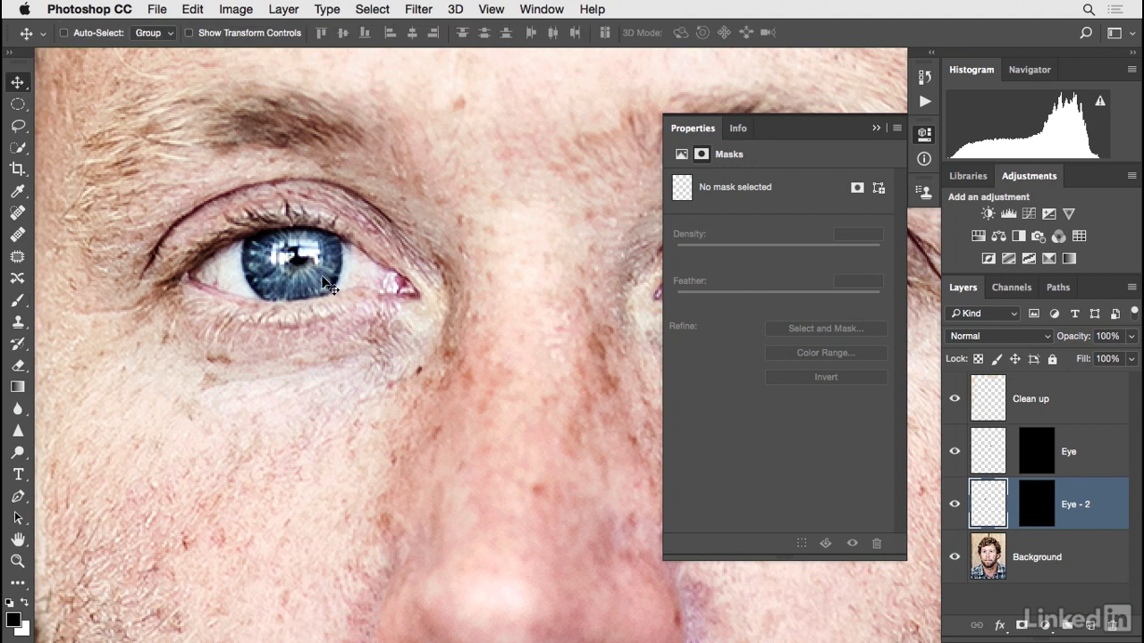
key(Right)
key(Right)
key(Right)
key(Left)
key(Left)
key(Right)
Toggle Eye - 2 on and off, then free-transform it, pulling its bottom-right corner inward, and commit.
click(954, 504)
click(954, 505)
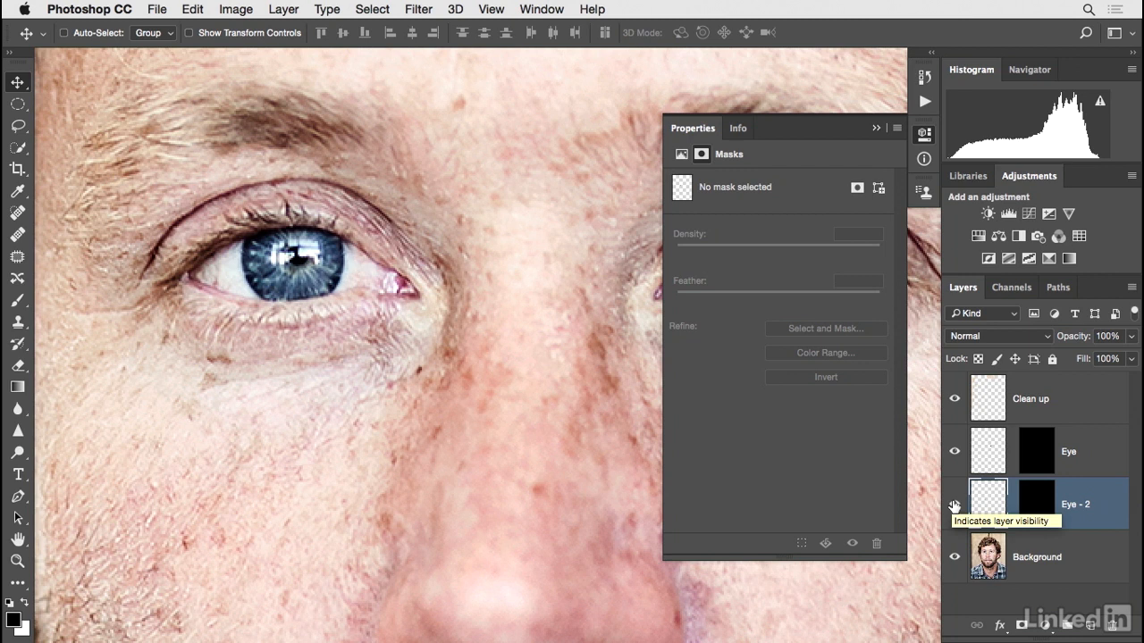
click(954, 506)
click(954, 505)
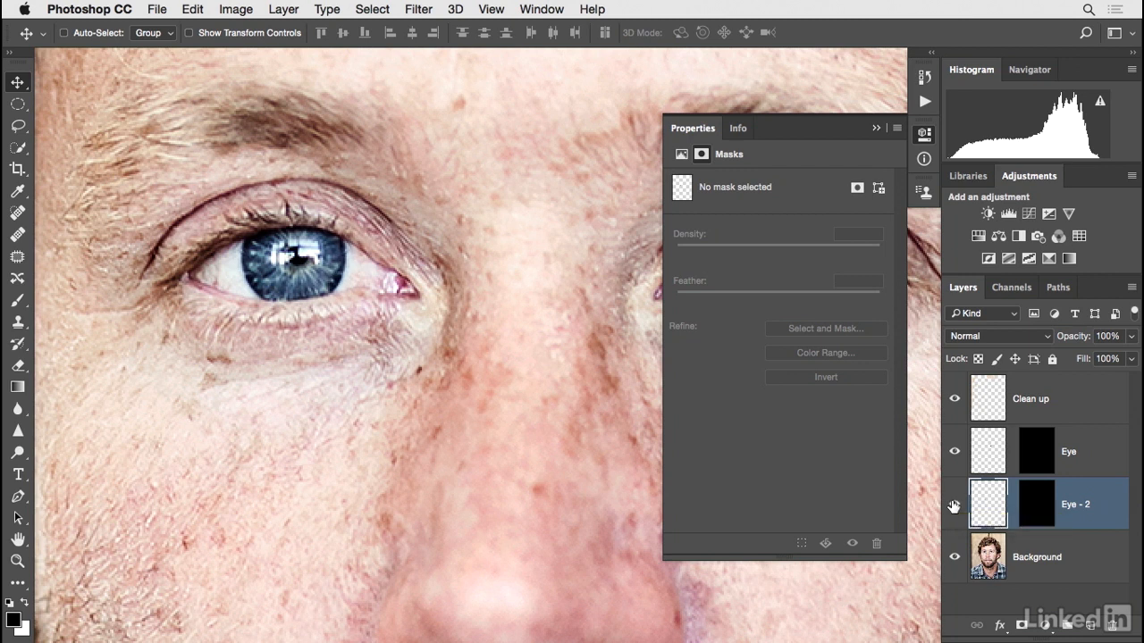
click(200, 14)
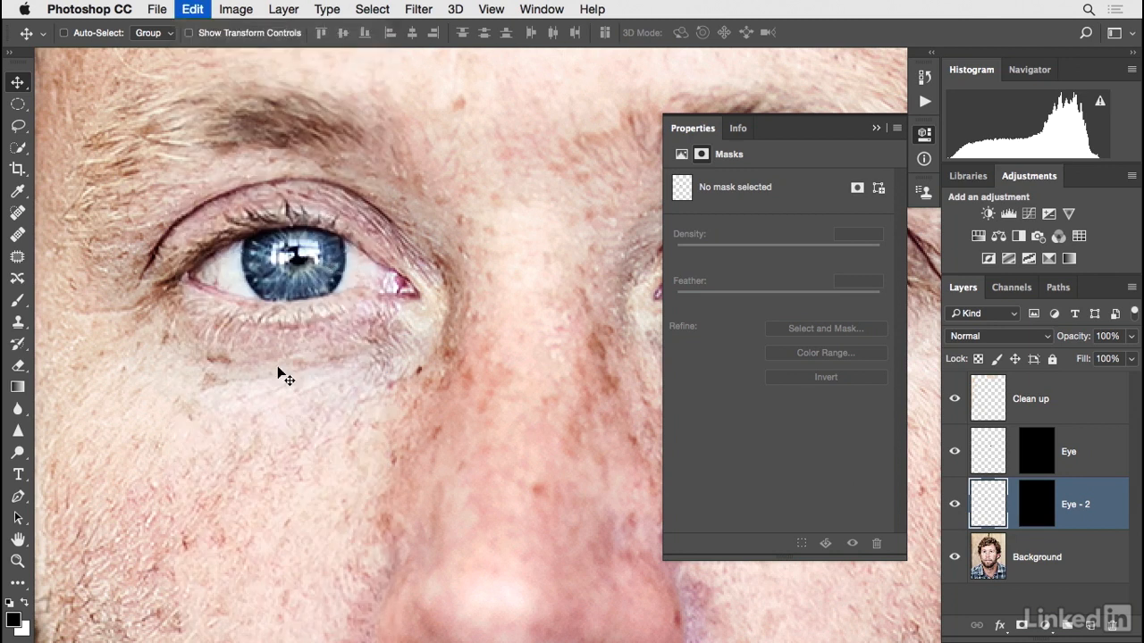
click(278, 373)
drag(356, 322, 302, 325)
key(Return)
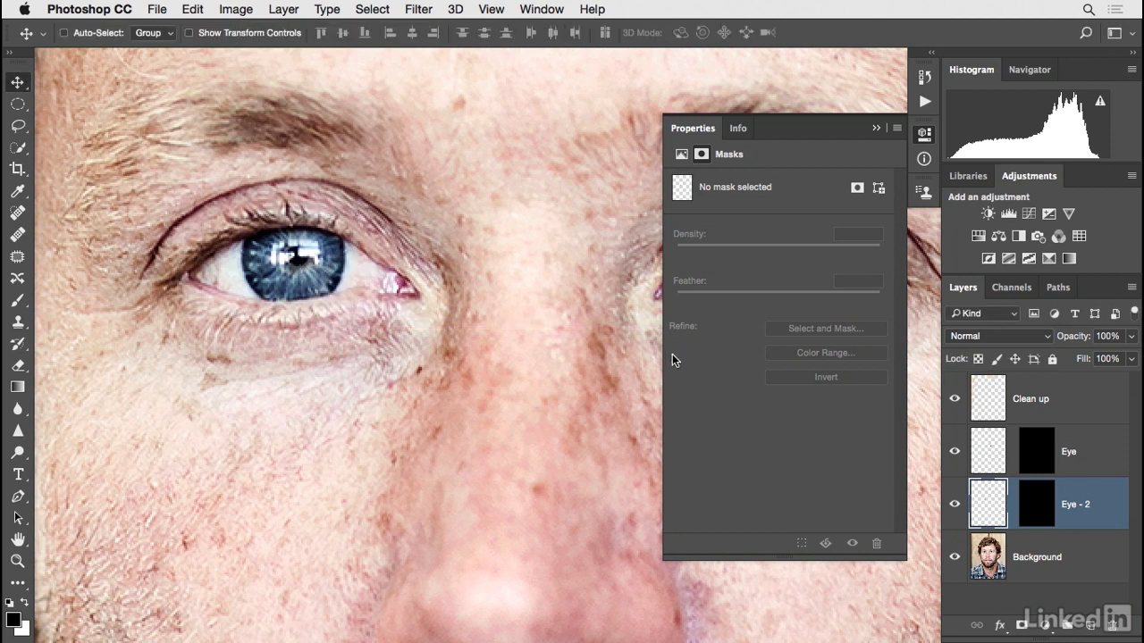
Target Eye - 2's mask and select the Brush tool with black as the foreground color.
click(1036, 504)
key(b)
key(x)
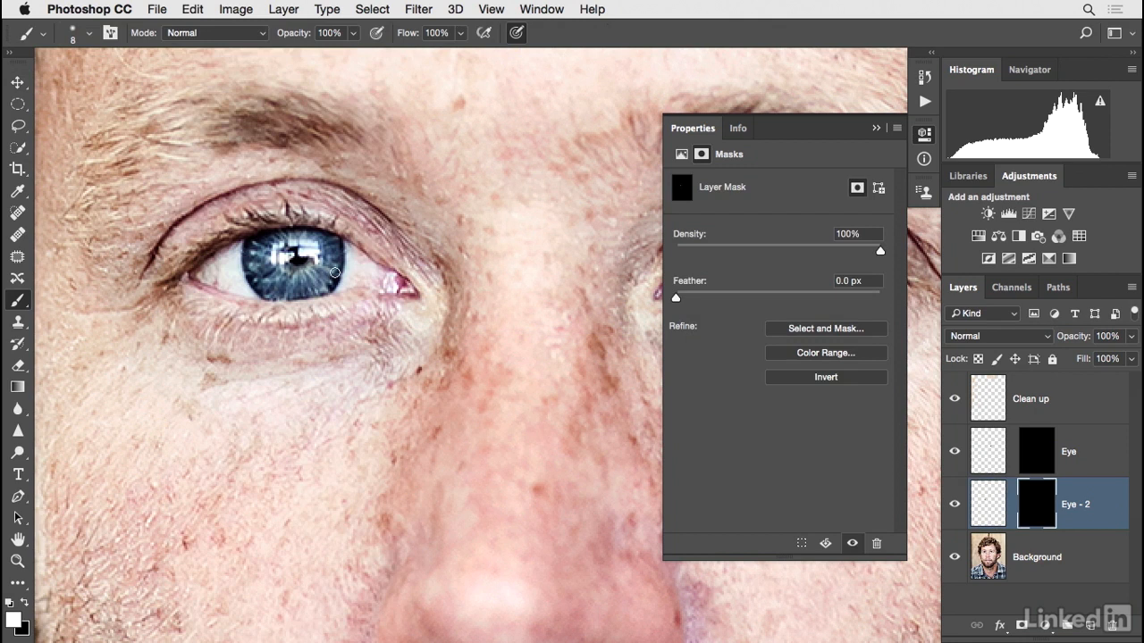
key(x)
Toggle Eye - 2's visibility repeatedly to compare, and close the Properties panel.
click(952, 513)
click(953, 513)
click(953, 513)
click(952, 513)
key(x)
key(x)
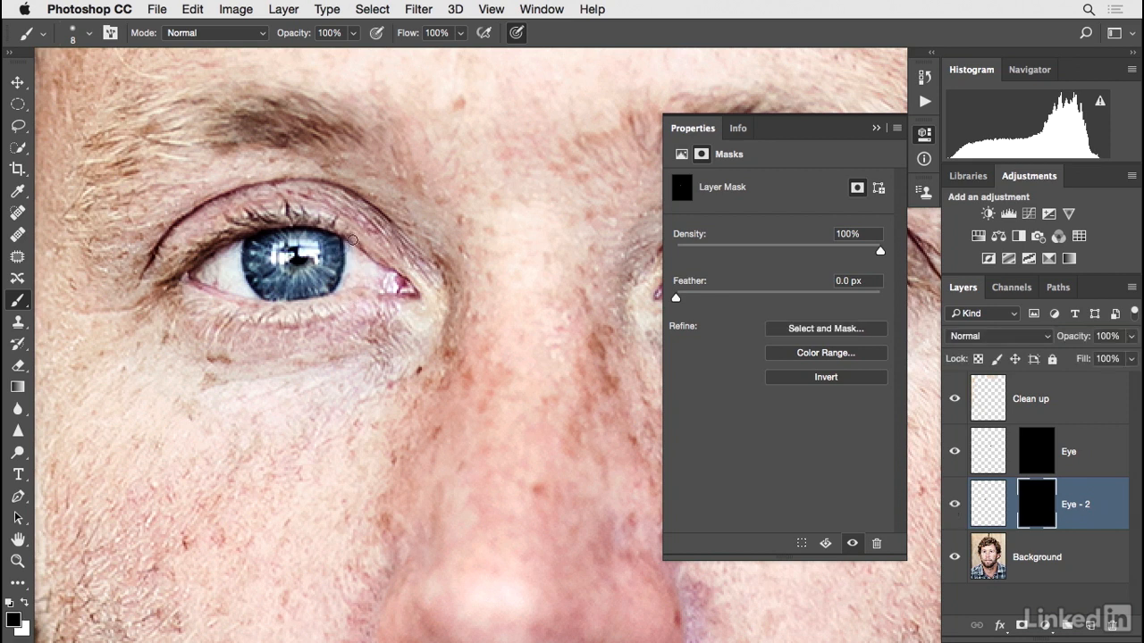
click(953, 506)
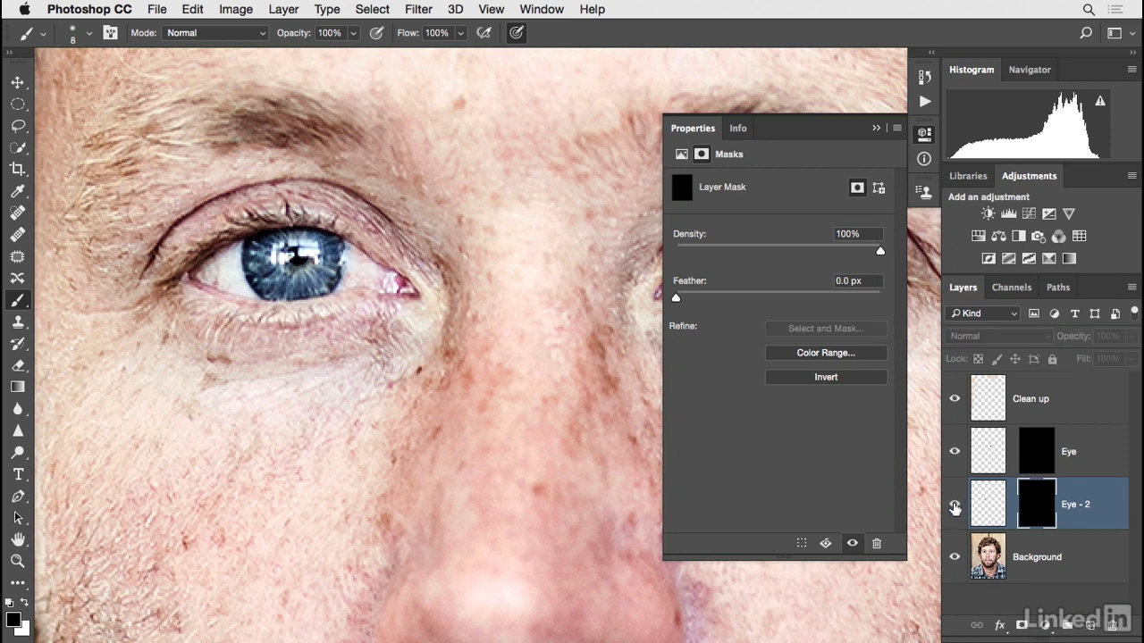
click(954, 506)
click(876, 128)
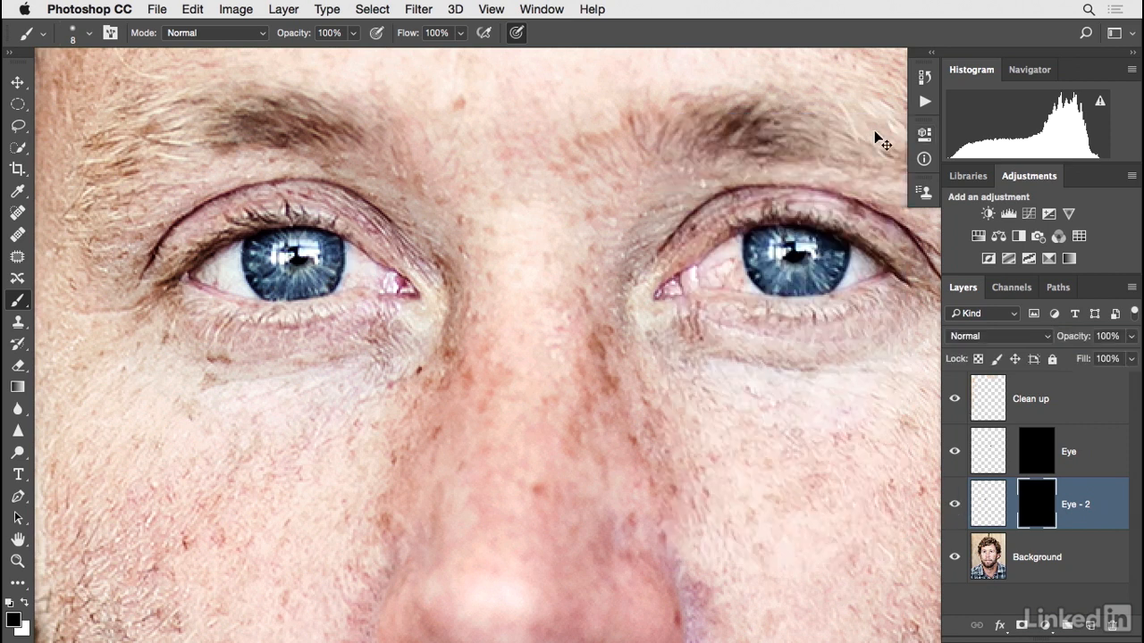
Zoom out and toggle the Eye and Eye - 2 layers to compare the retouched eyes with the original.
key(super+minus)
key(super+minus)
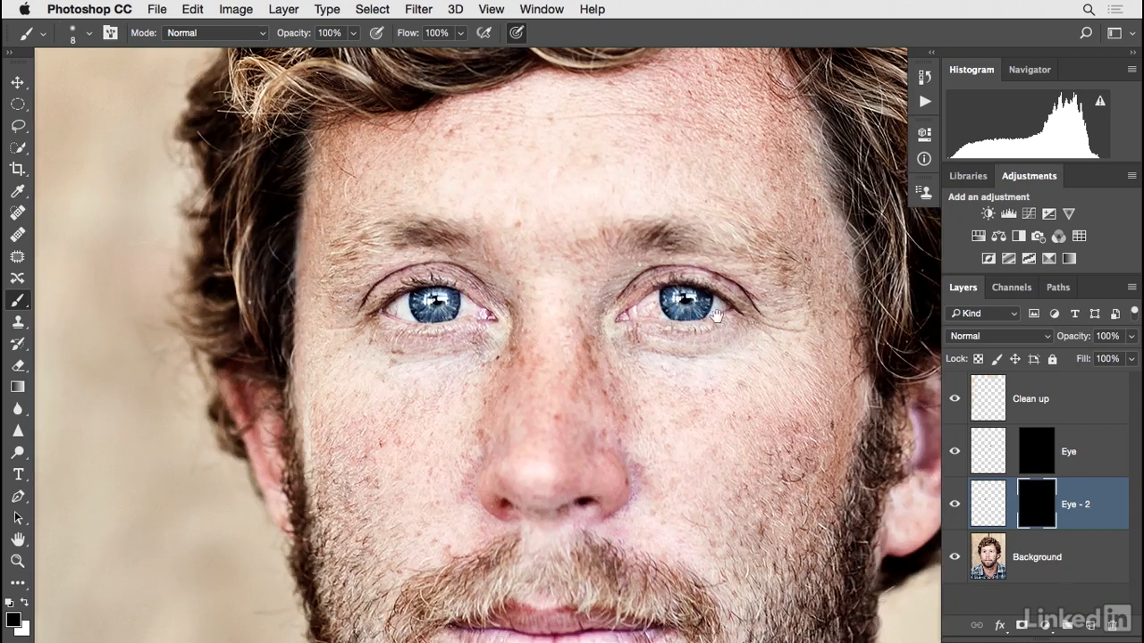
drag(723, 328, 686, 285)
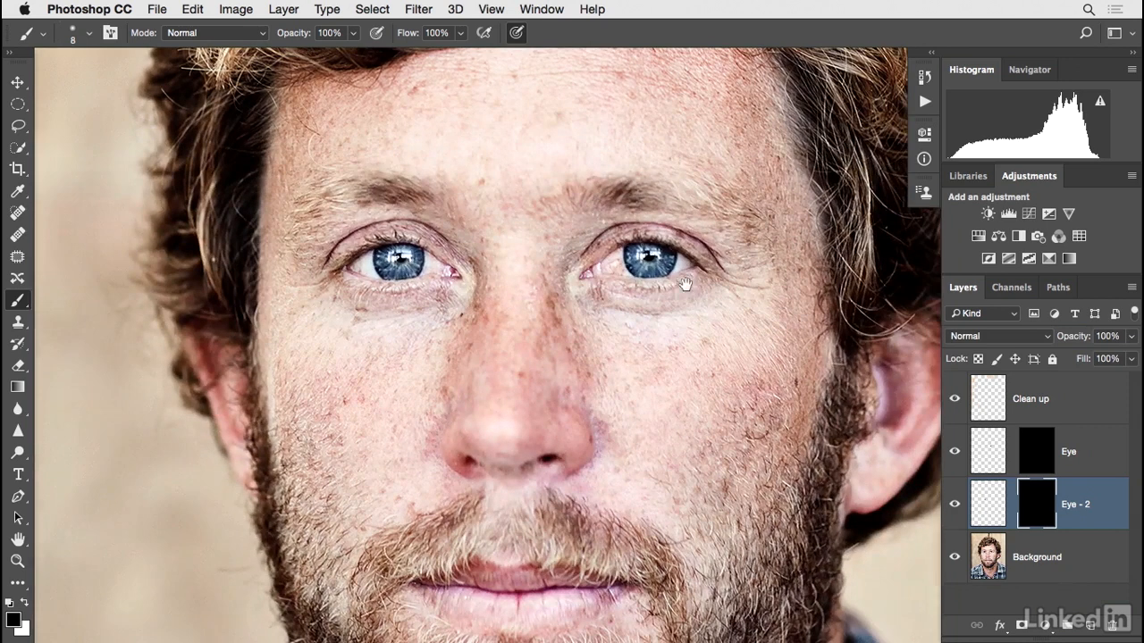
click(954, 451)
click(954, 506)
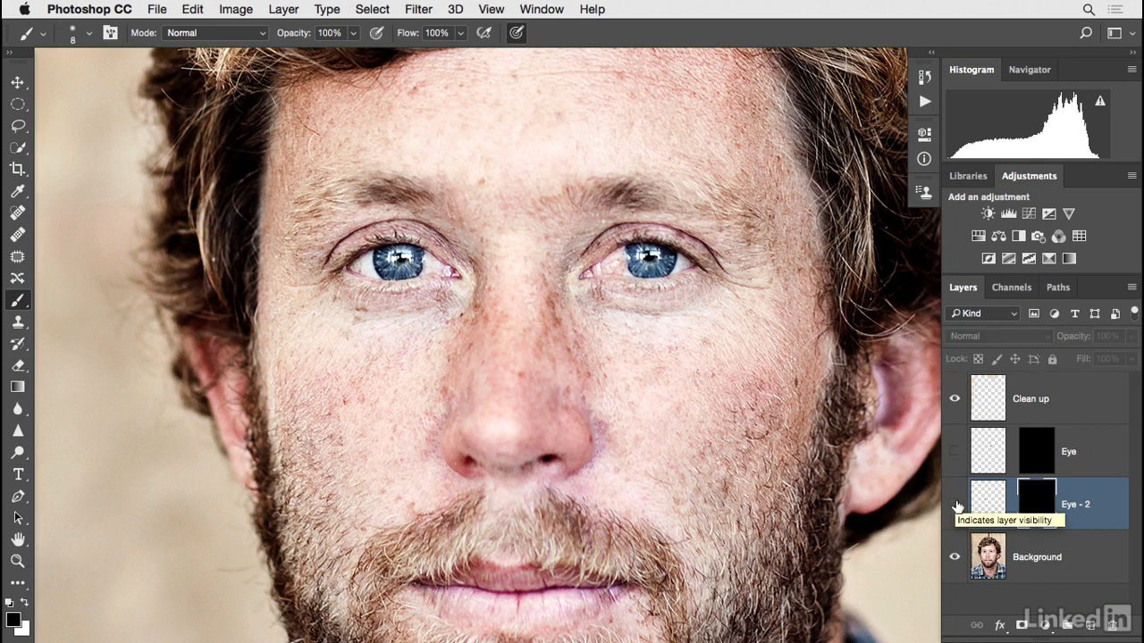
key(super+plus)
key(super+plus)
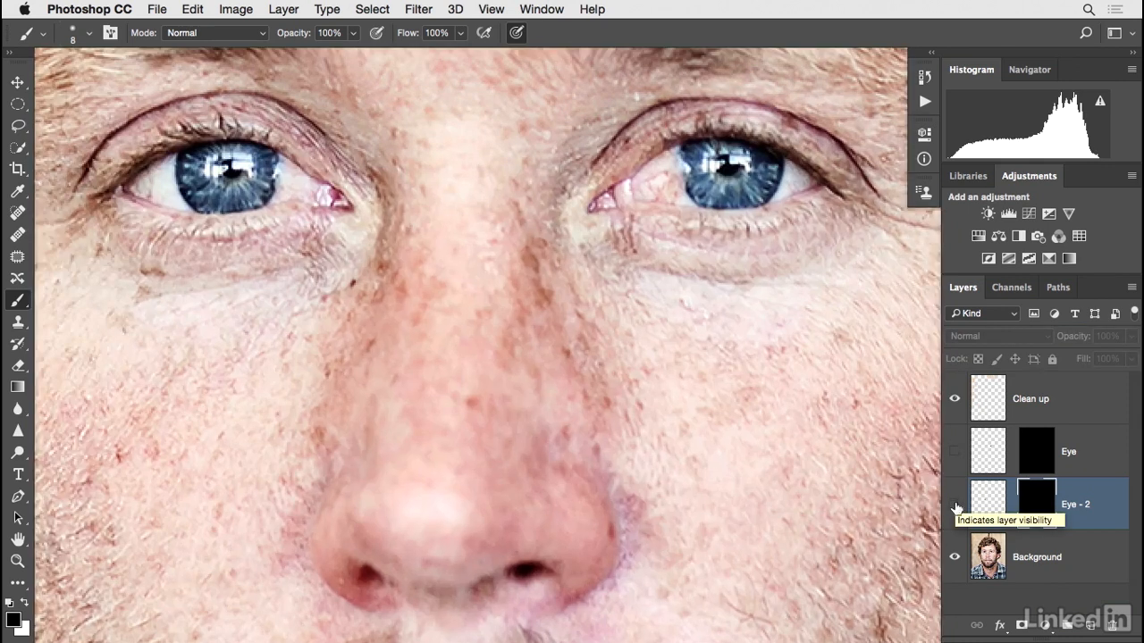
click(954, 506)
click(954, 452)
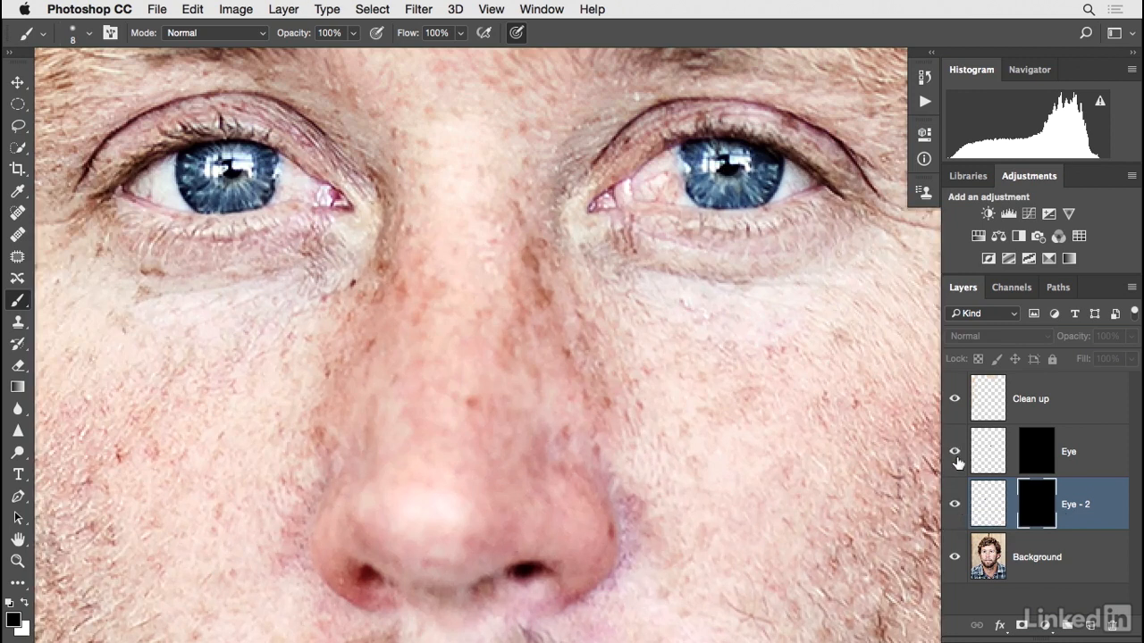
click(955, 504)
click(954, 504)
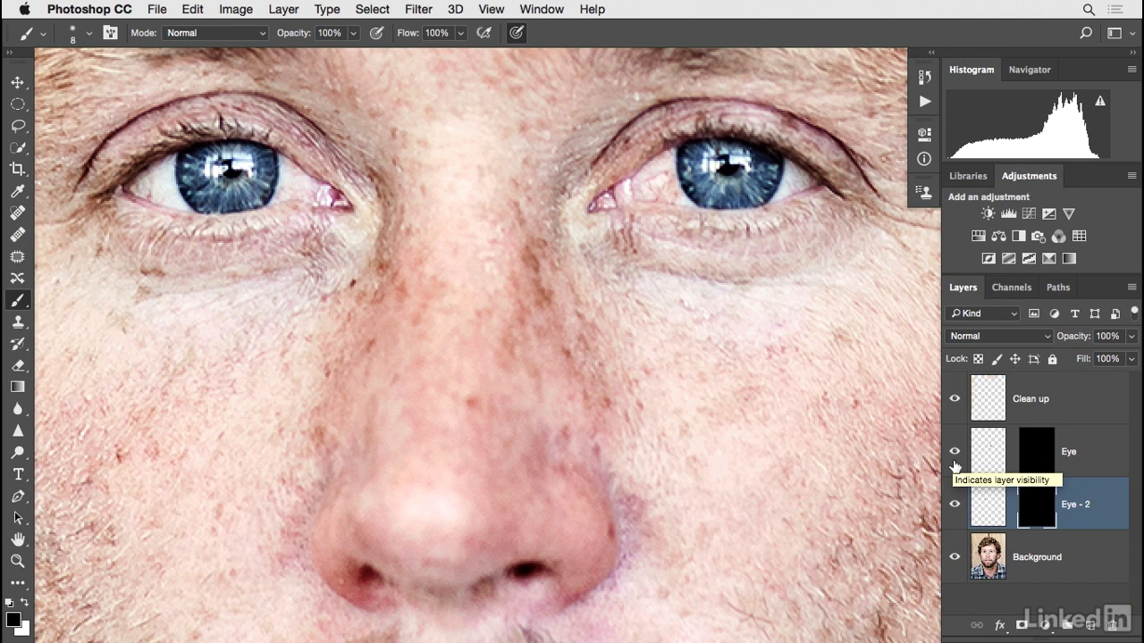
mouse_move(954, 464)
mouse_down()
mouse_move(957, 508)
mouse_move(957, 480)
mouse_up()
key(super+minus)
key(super+minus)
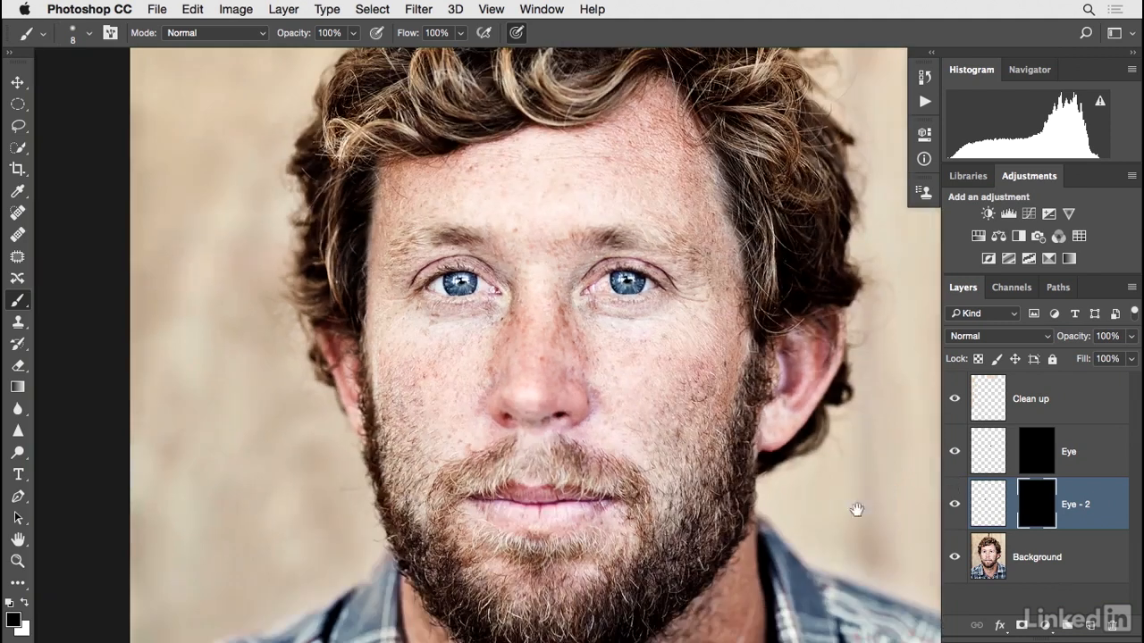